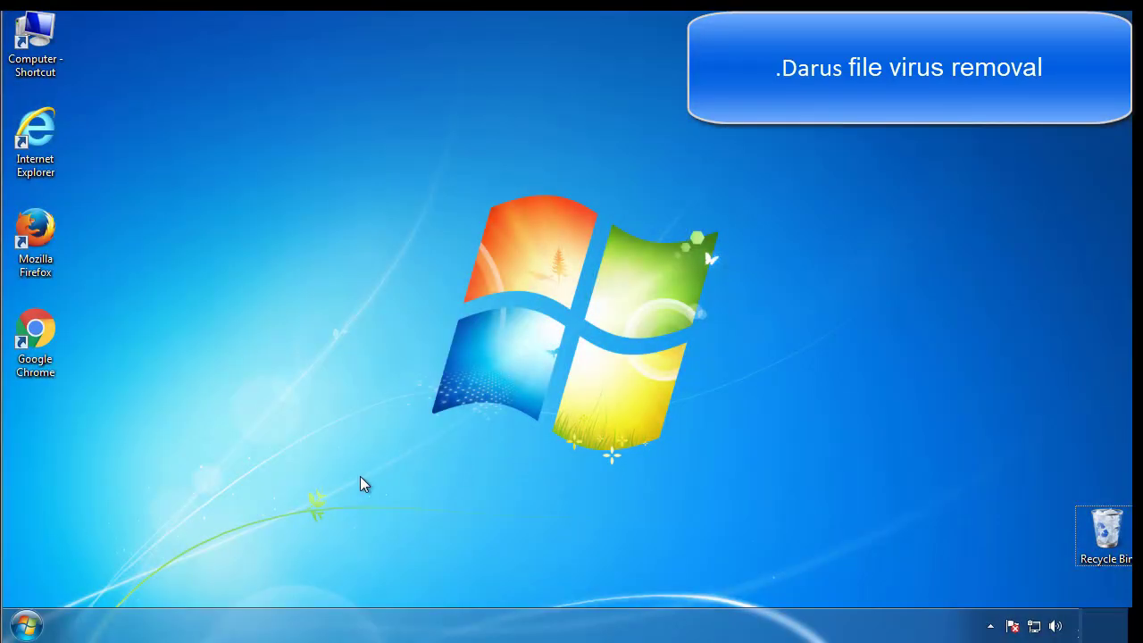
Run msconfig and enable Safe boot (Minimal) on the Boot tab, confirming with OK.
{"action": "left_click", "coordinate": [27, 625]}
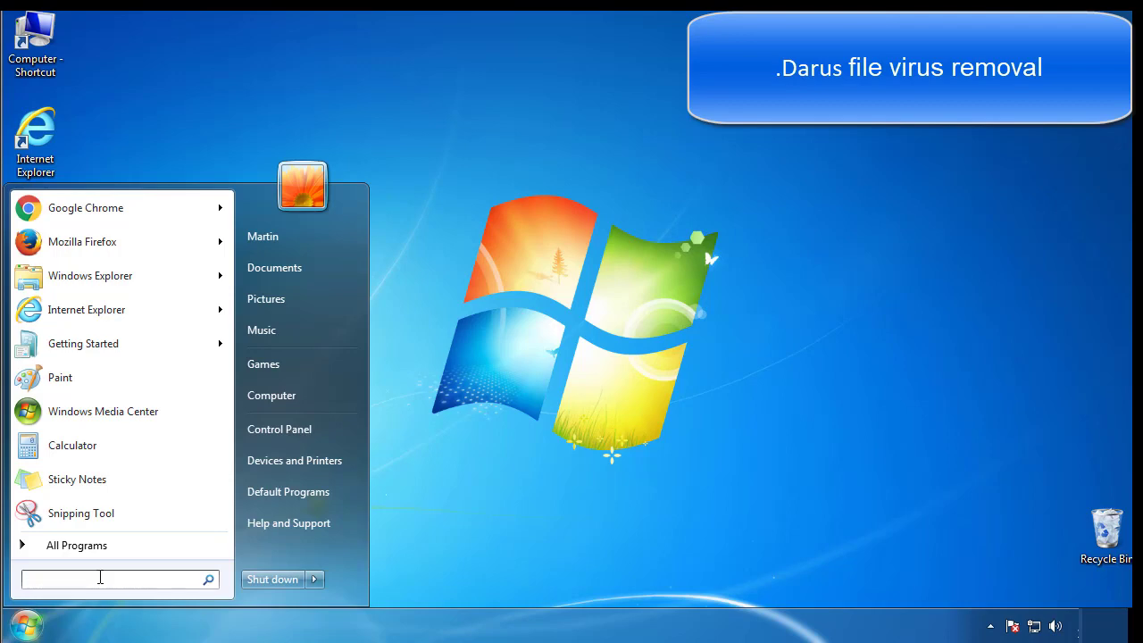
{"action": "type", "text": "mscon"}
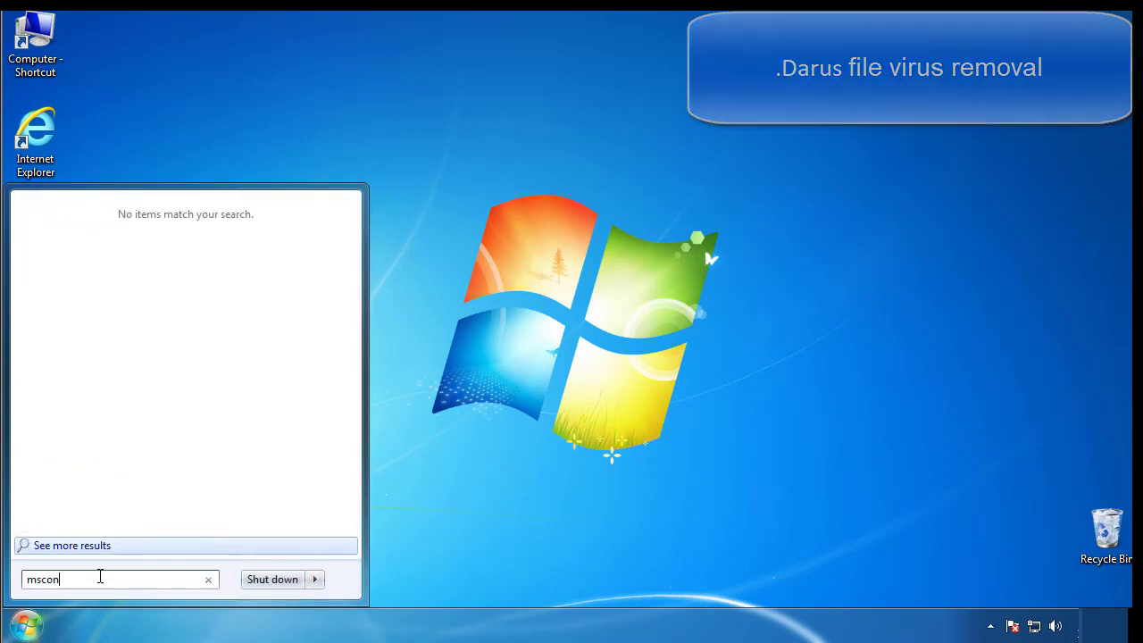
{"action": "type", "text": "fig"}
{"action": "key", "text": "Return"}
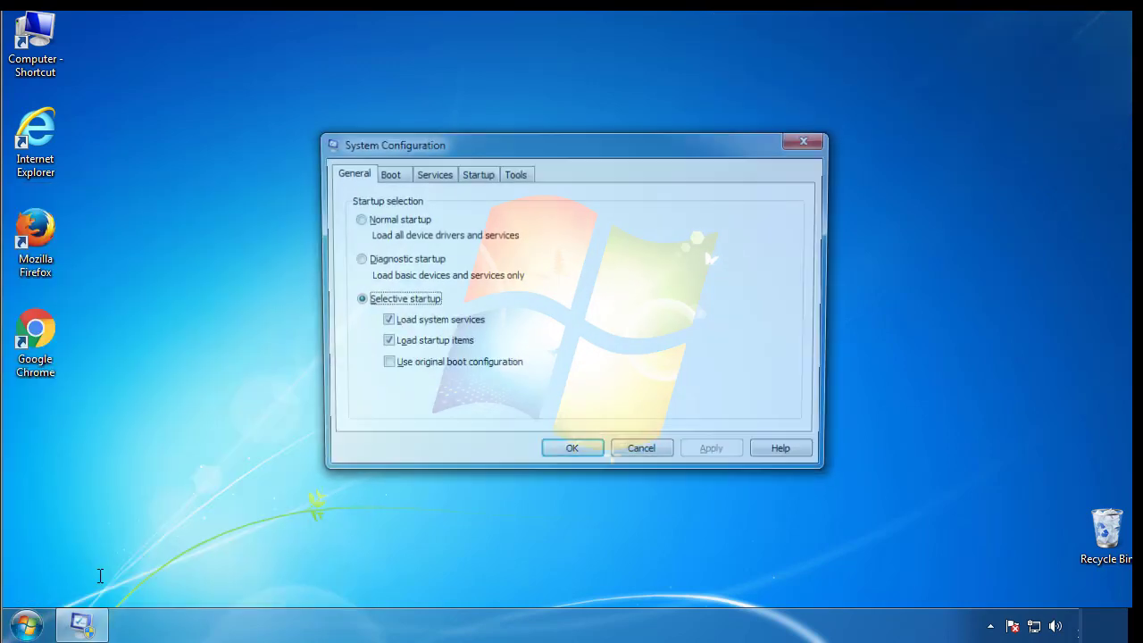
{"action": "left_click", "coordinate": [384, 175]}
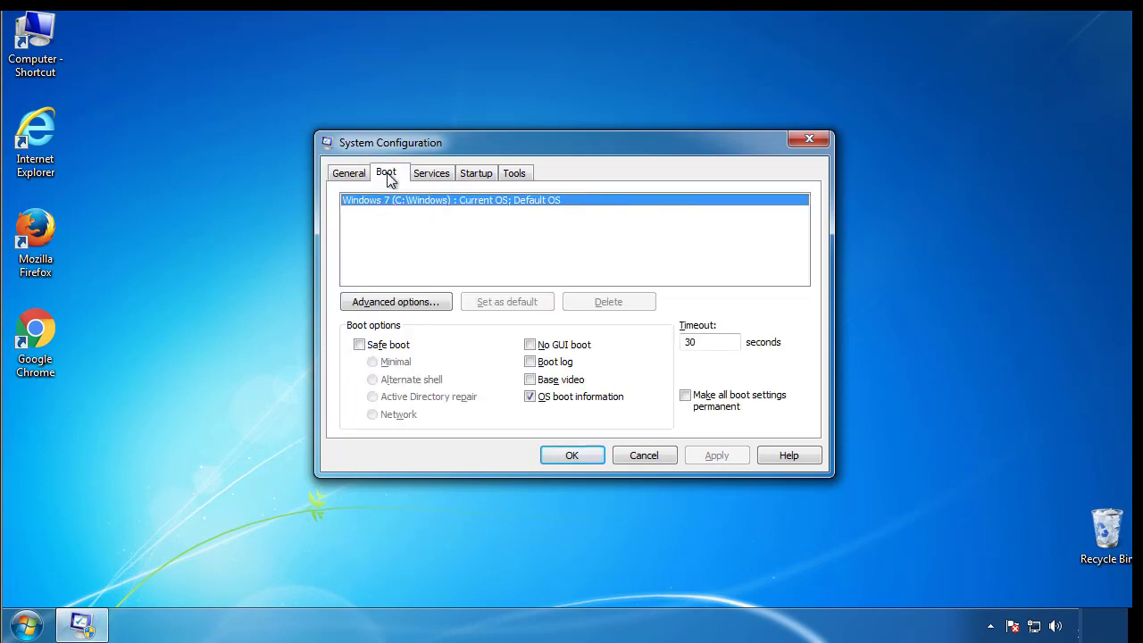
{"action": "left_click", "coordinate": [359, 346]}
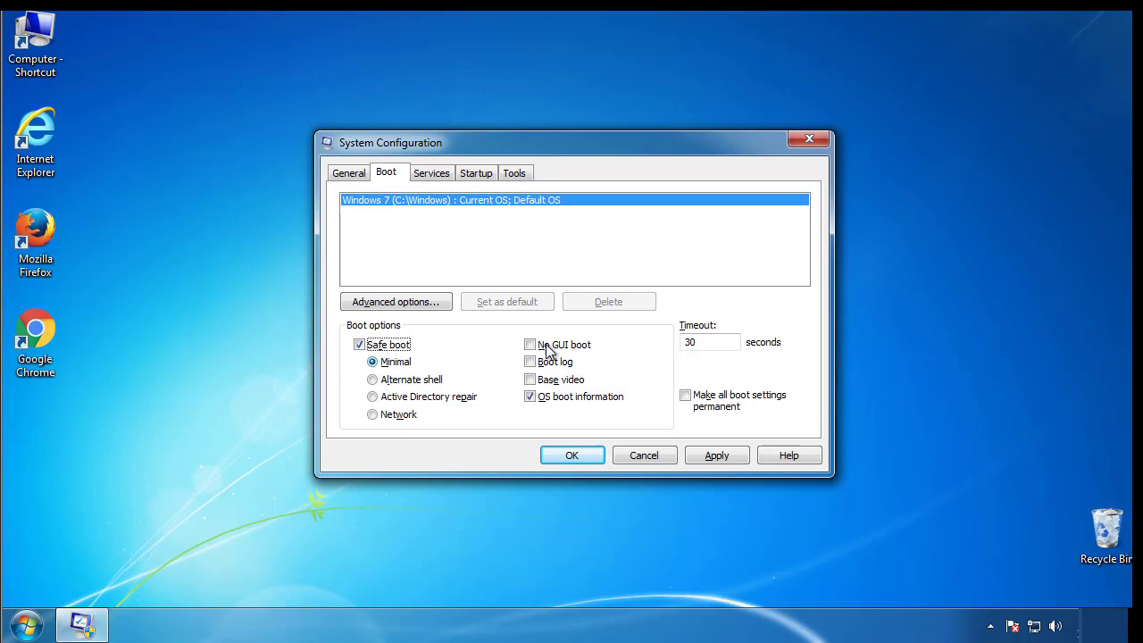
{"action": "left_click", "coordinate": [582, 457]}
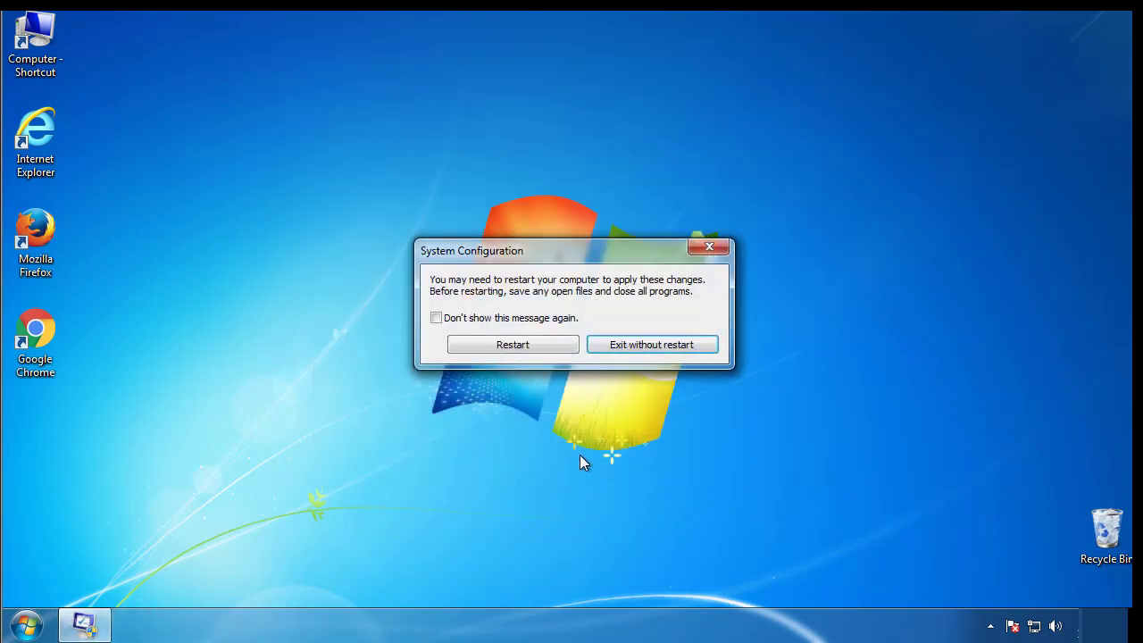
Restart into Safe Mode, then set Folder Options to show hidden files, folders and drives.
{"action": "left_click", "coordinate": [514, 345]}
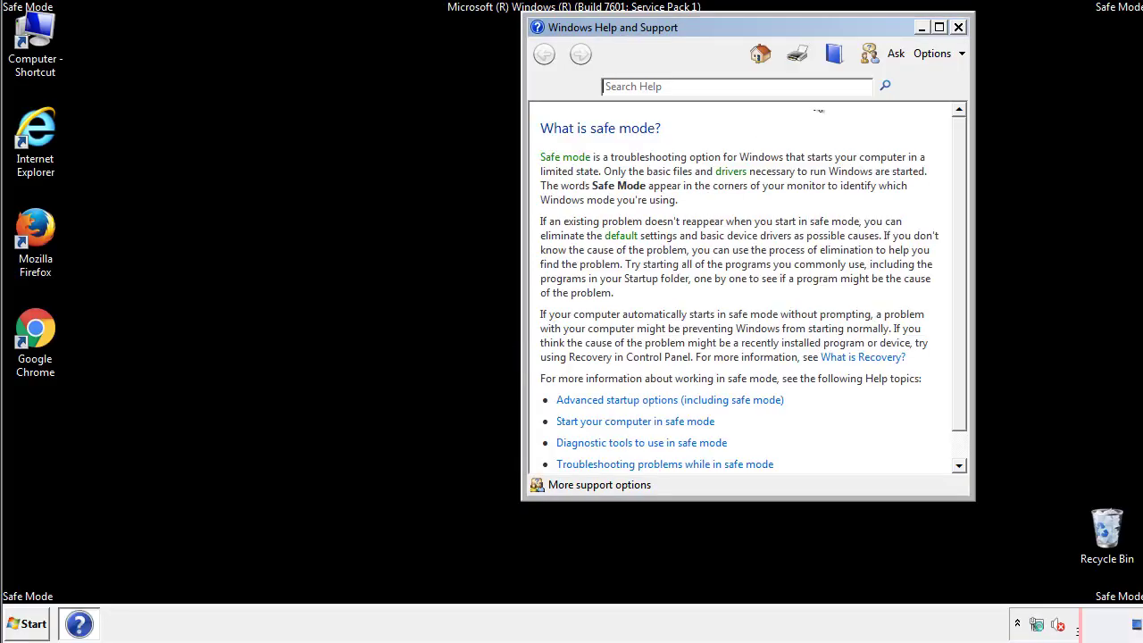
{"action": "left_click", "coordinate": [959, 27]}
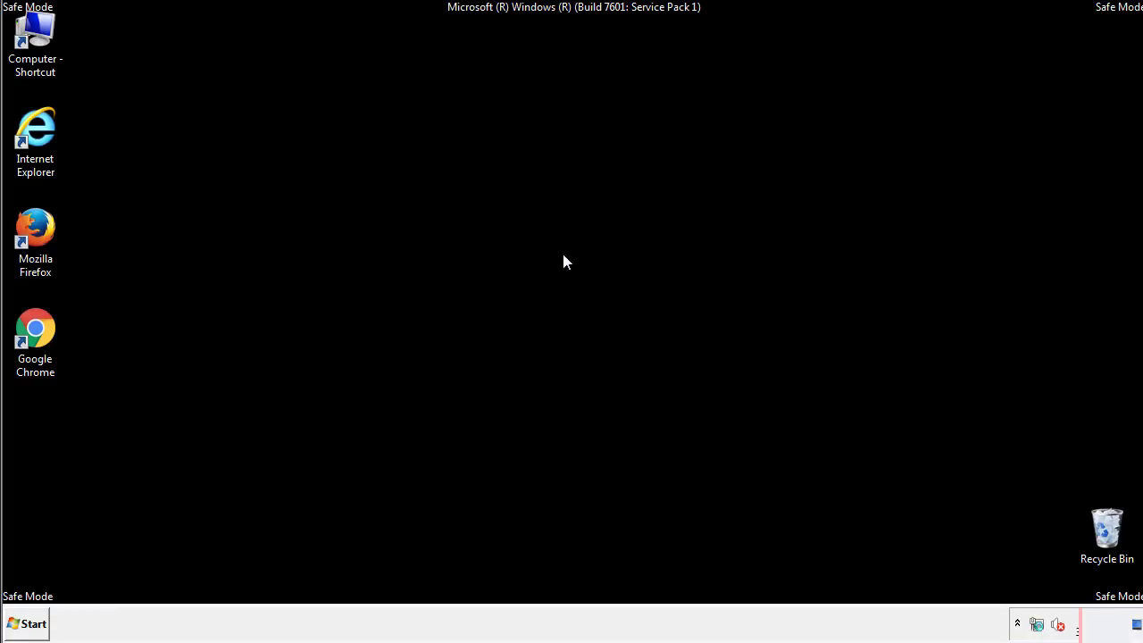
{"action": "left_click", "coordinate": [34, 622]}
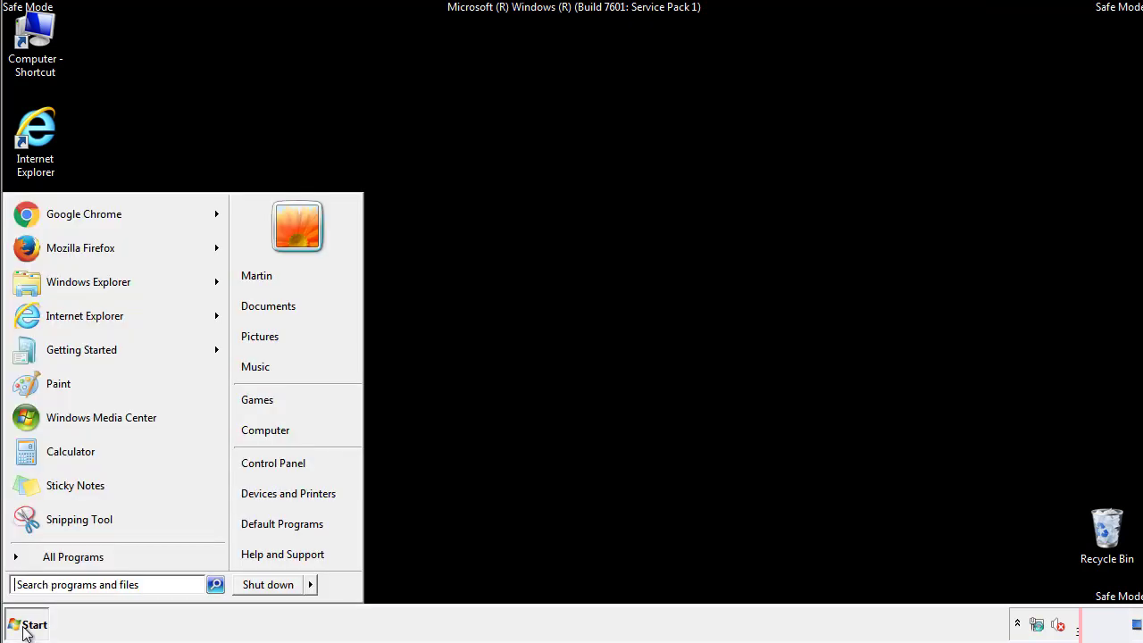
{"action": "left_click", "coordinate": [268, 463]}
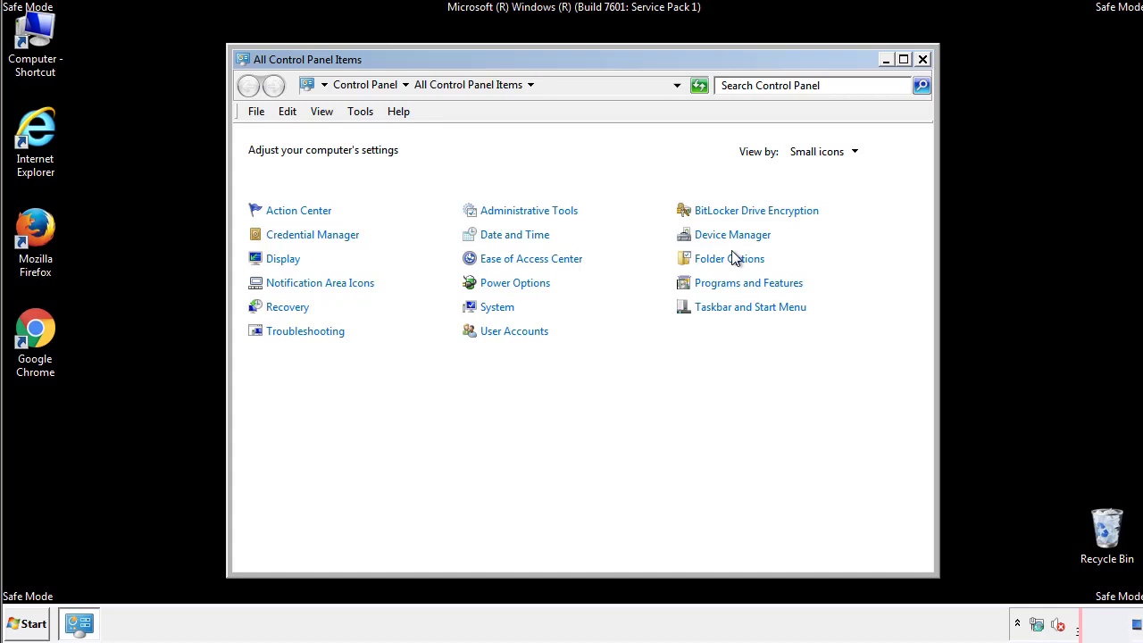
{"action": "left_click", "coordinate": [732, 260]}
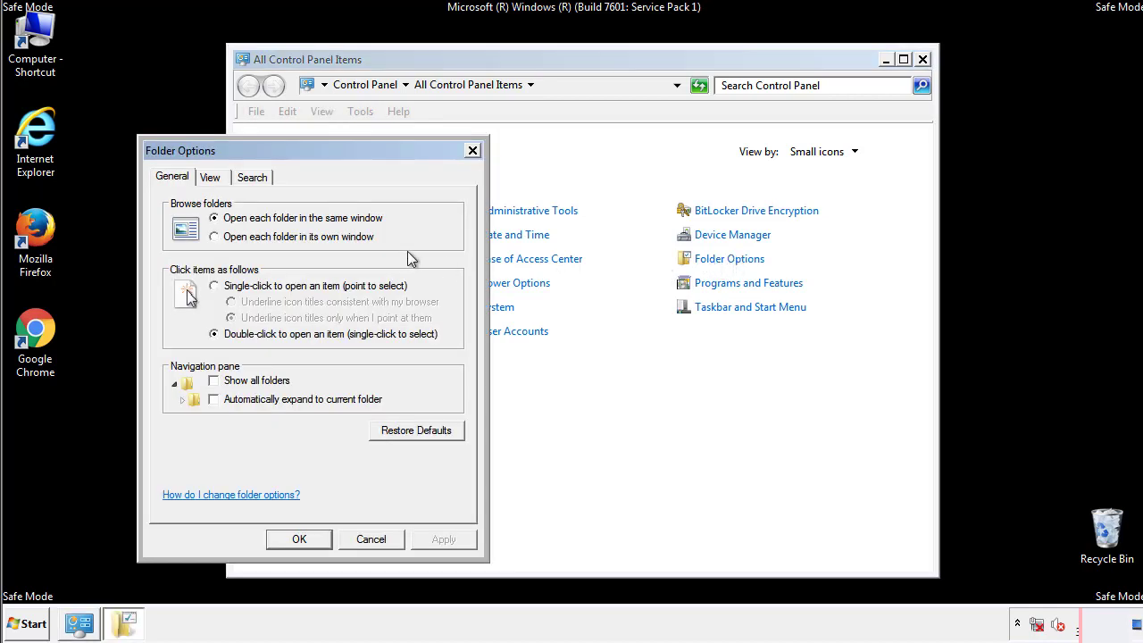
{"action": "left_click", "coordinate": [212, 180]}
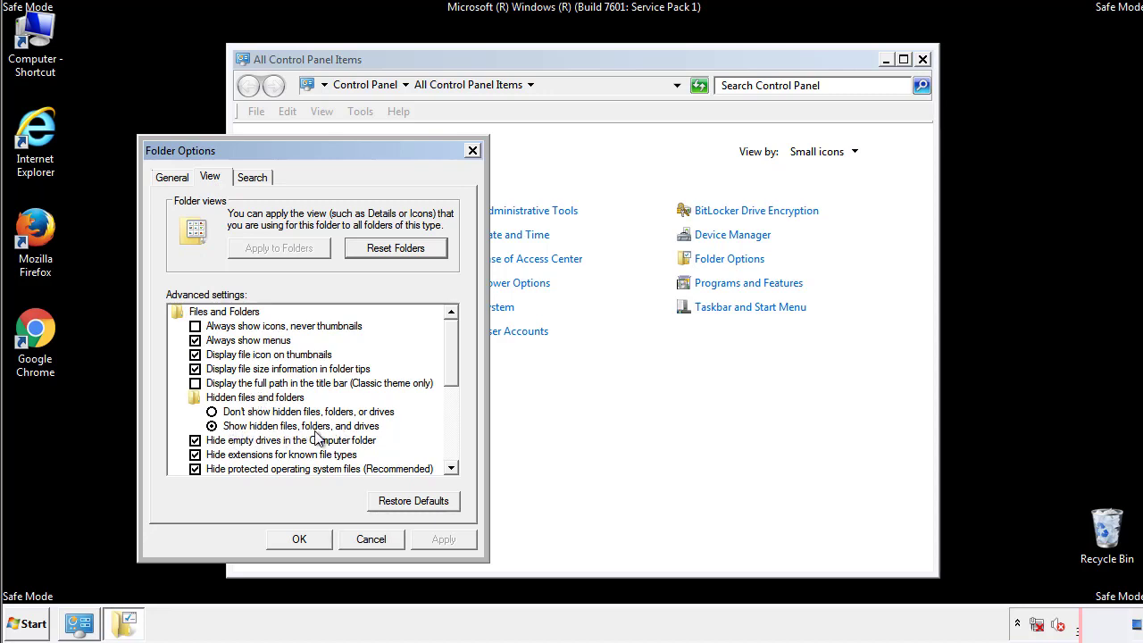
{"action": "left_click", "coordinate": [308, 539]}
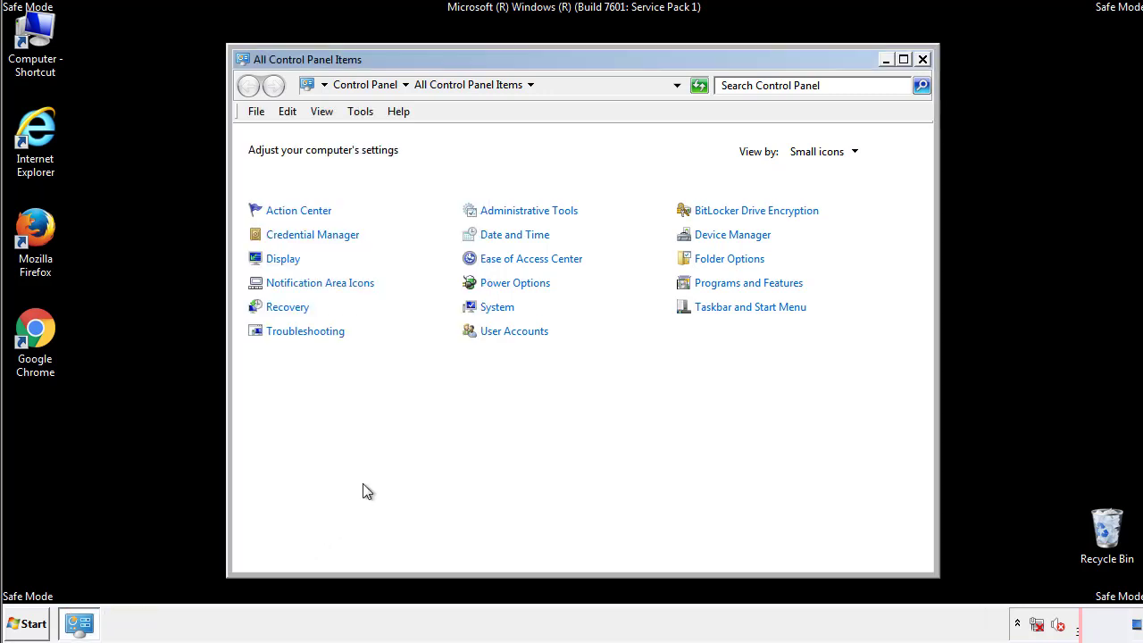
Close Control Panel and open the Windows folder on Local Disk (C:).
{"action": "left_click", "coordinate": [922, 59]}
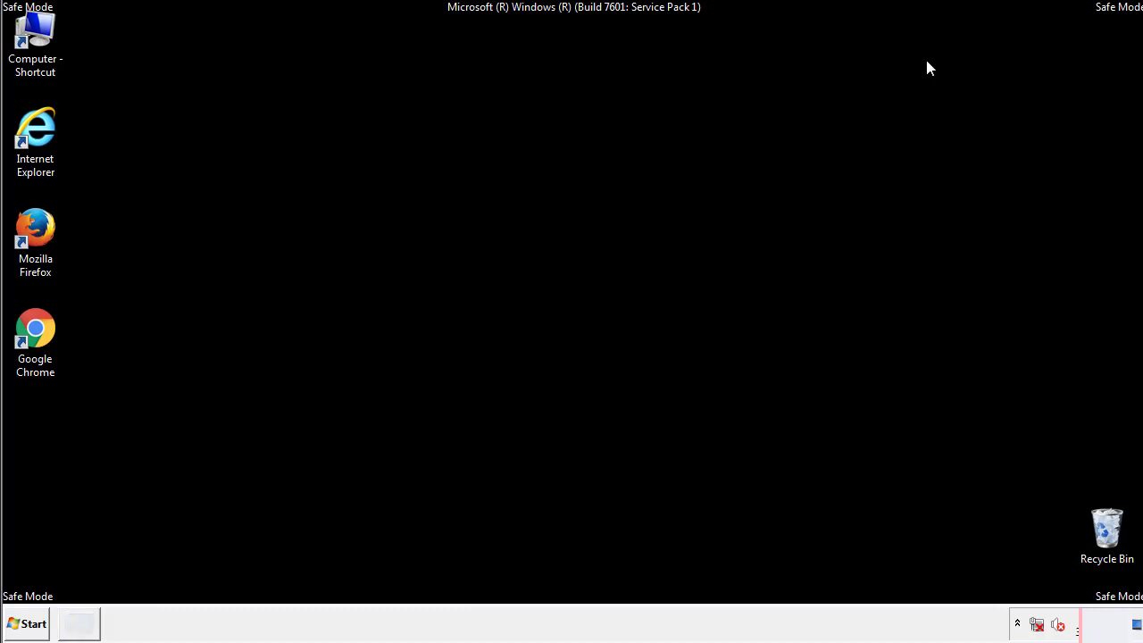
{"action": "double_click", "coordinate": [46, 31]}
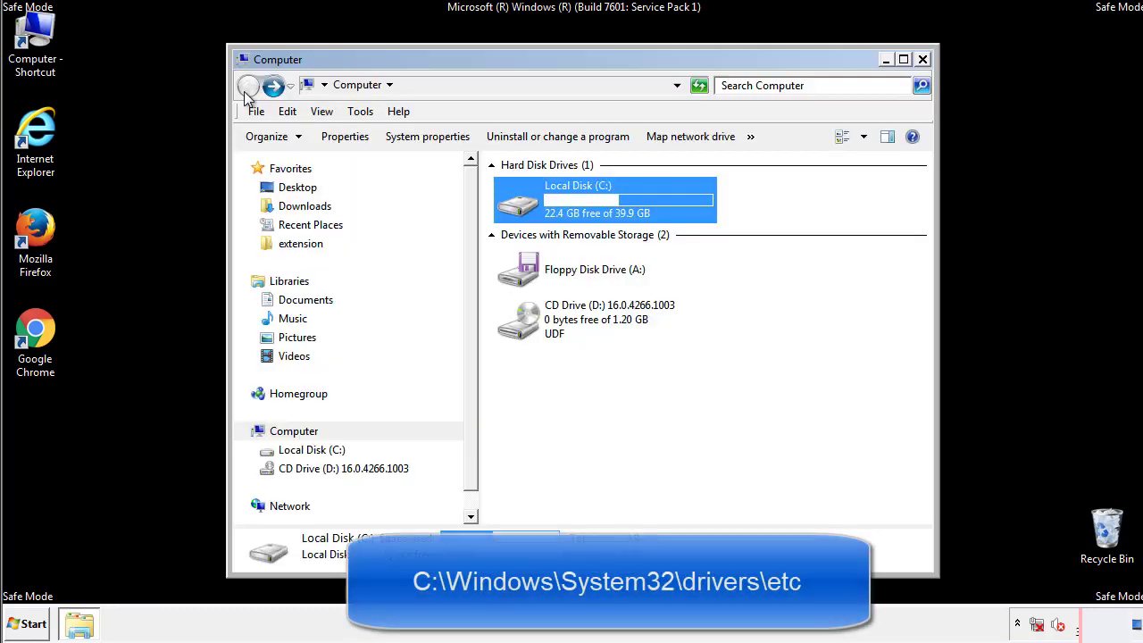
{"action": "double_click", "coordinate": [518, 203]}
{"action": "left_click", "coordinate": [521, 328]}
{"action": "double_click", "coordinate": [521, 328]}
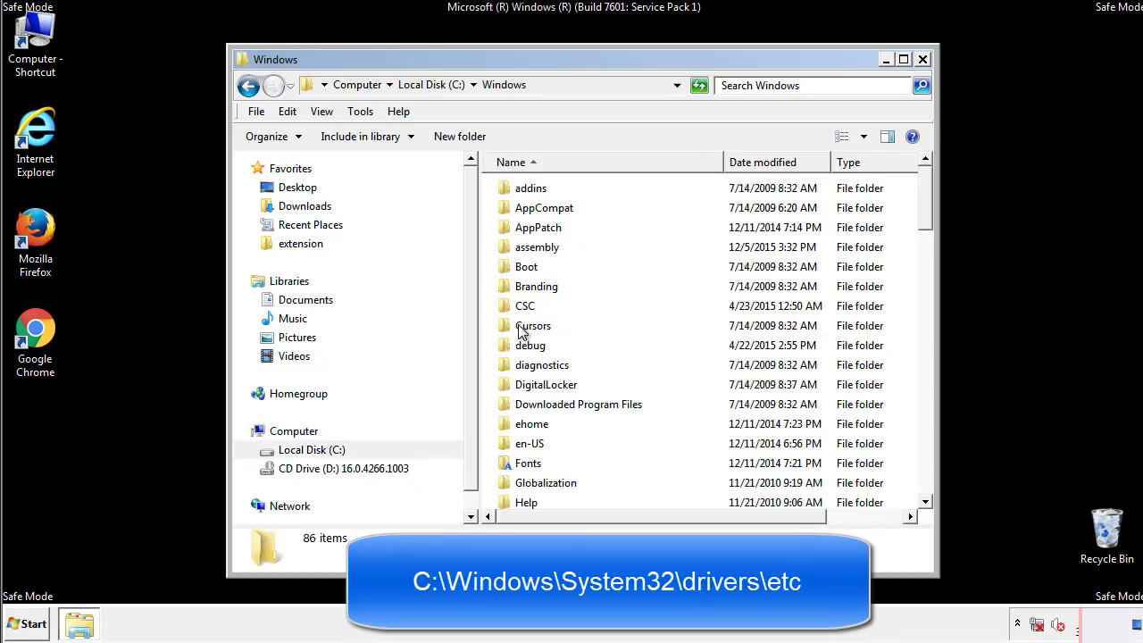
Go into System32\drivers\etc and open the hosts file, bringing up Open with.
{"action": "scroll", "coordinate": [526, 402], "scroll_direction": "down", "scroll_amount": 2}
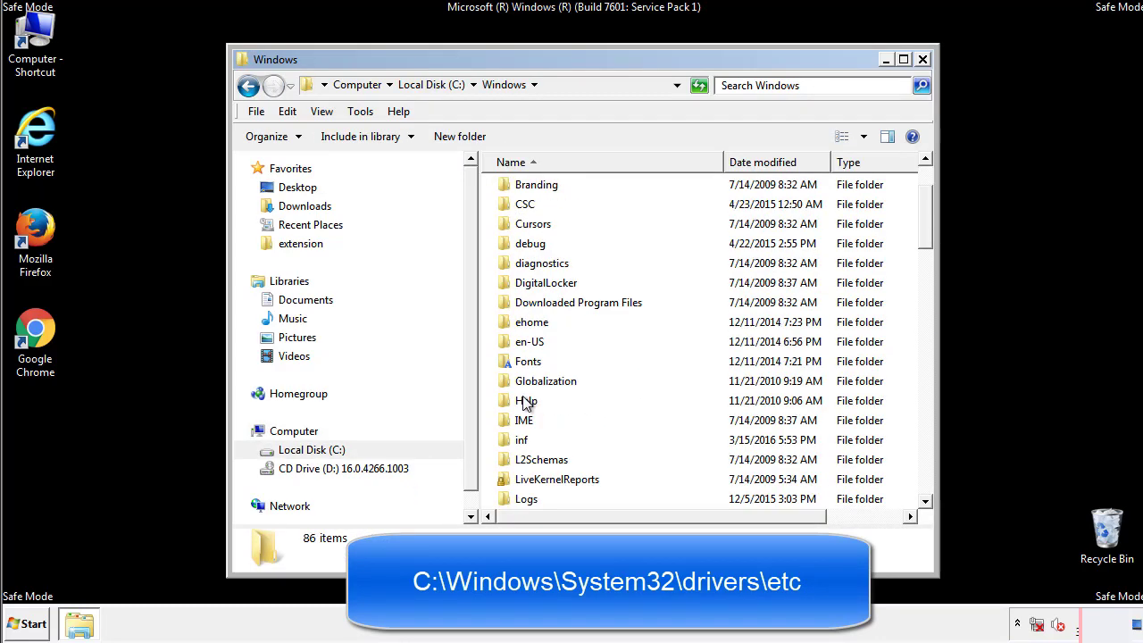
{"action": "scroll", "coordinate": [525, 403], "scroll_direction": "down", "scroll_amount": 2}
{"action": "scroll", "coordinate": [525, 403], "scroll_direction": "down", "scroll_amount": 2}
{"action": "scroll", "coordinate": [525, 403], "scroll_direction": "down", "scroll_amount": 3}
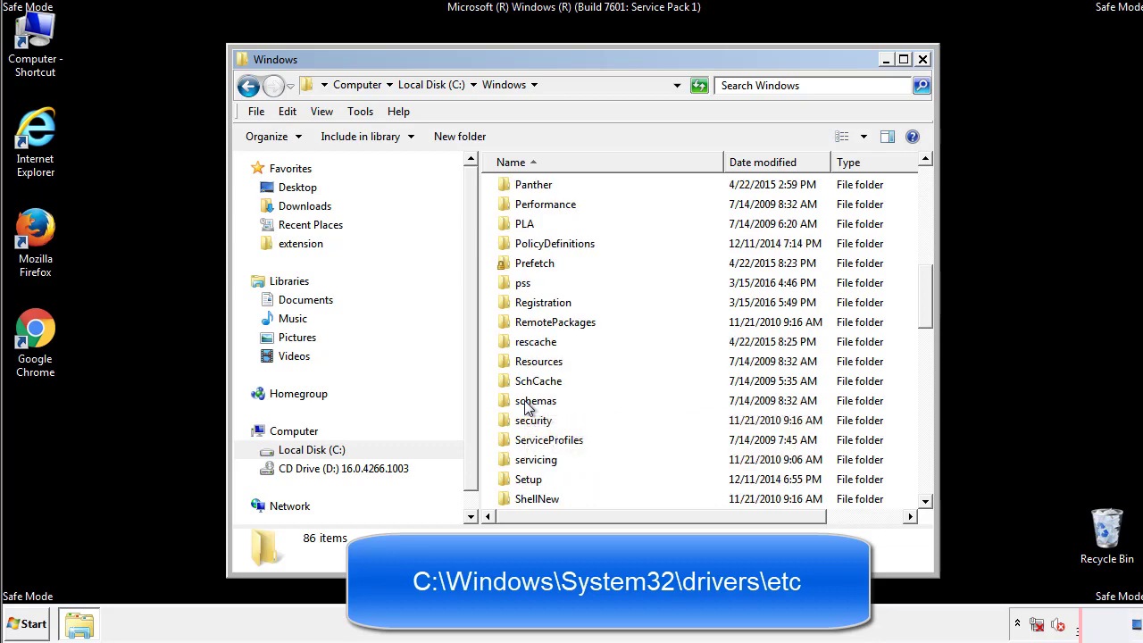
{"action": "scroll", "coordinate": [527, 407], "scroll_direction": "down", "scroll_amount": 2}
{"action": "double_click", "coordinate": [539, 463]}
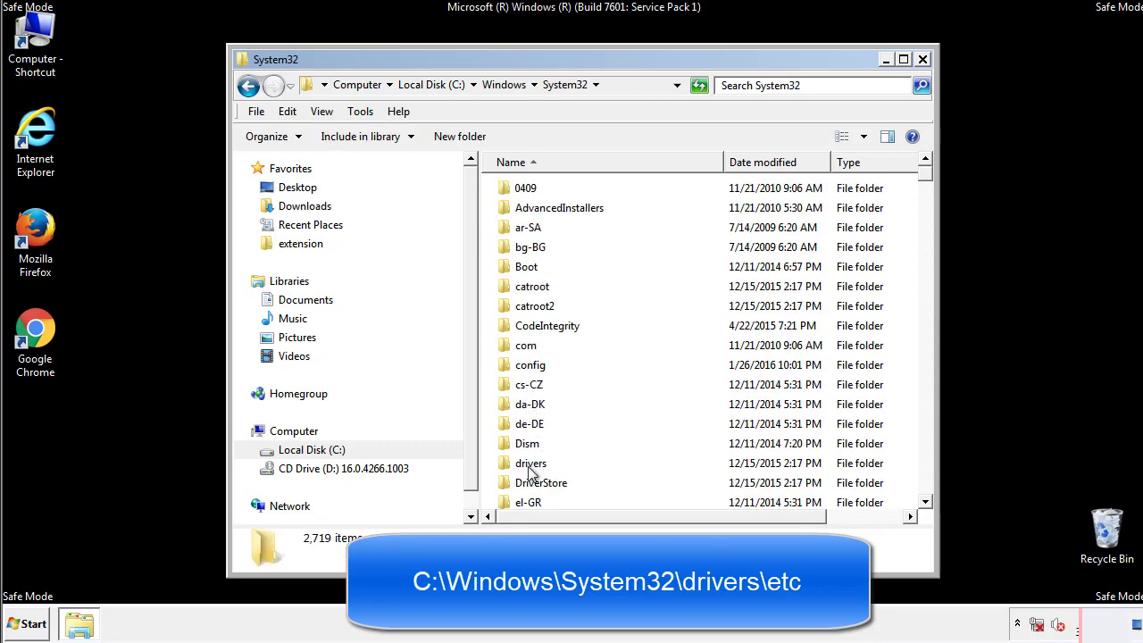
{"action": "double_click", "coordinate": [531, 464]}
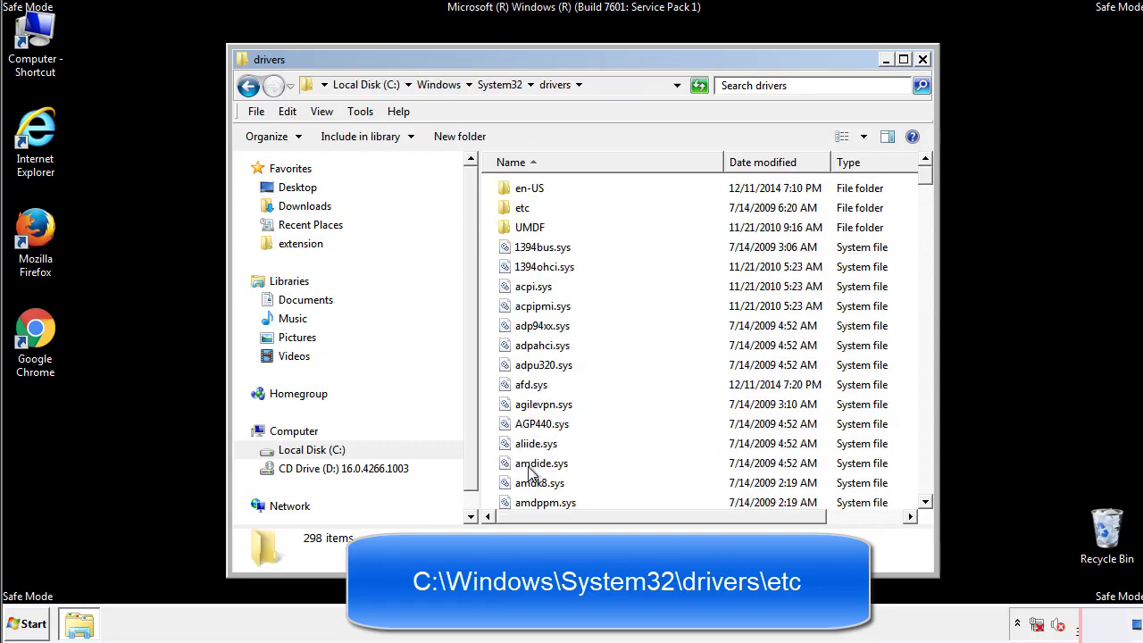
{"action": "double_click", "coordinate": [522, 208]}
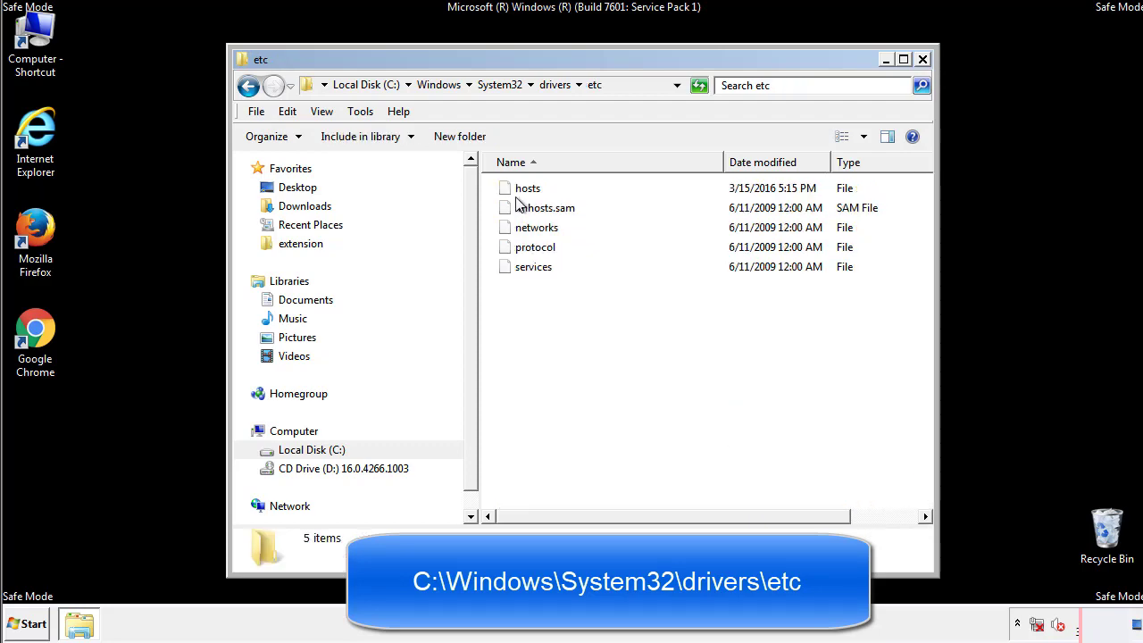
{"action": "double_click", "coordinate": [520, 189]}
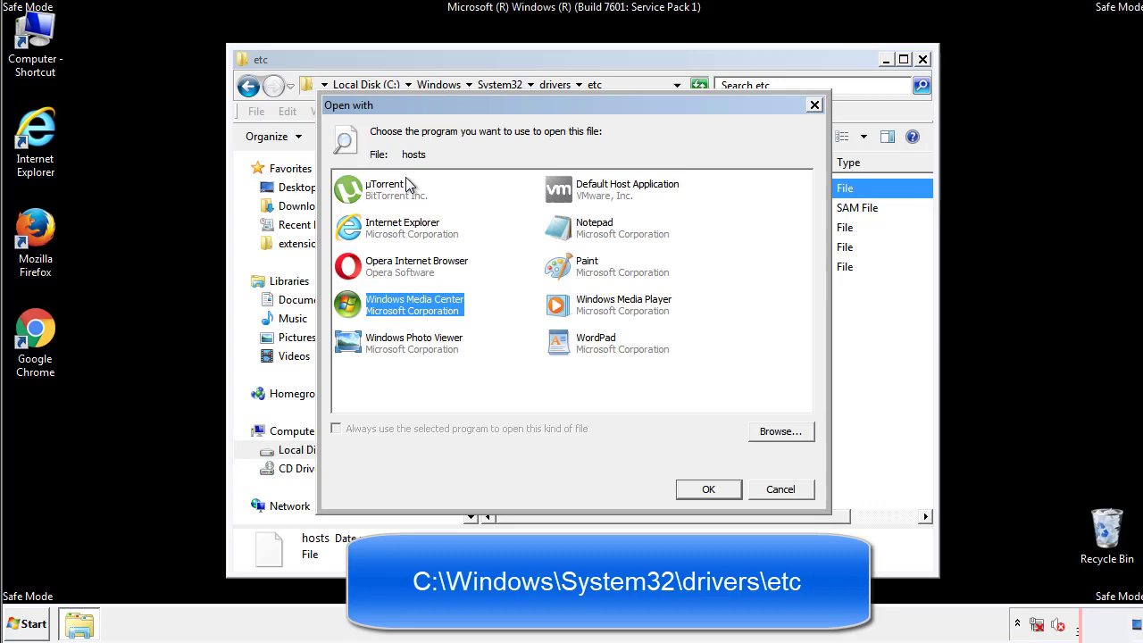
Open the hosts file in Notepad and move its window fully into view.
{"action": "left_click", "coordinate": [578, 234]}
{"action": "left_click", "coordinate": [707, 489]}
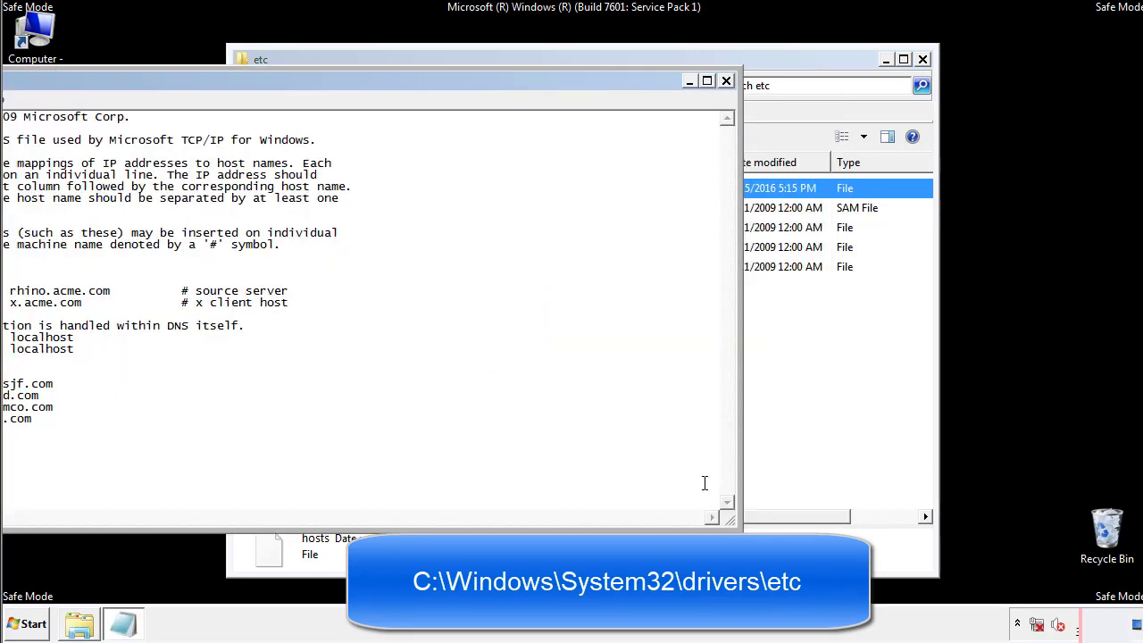
{"action": "left_click_drag", "start_coordinate": [470, 87], "coordinate": [729, 104]}
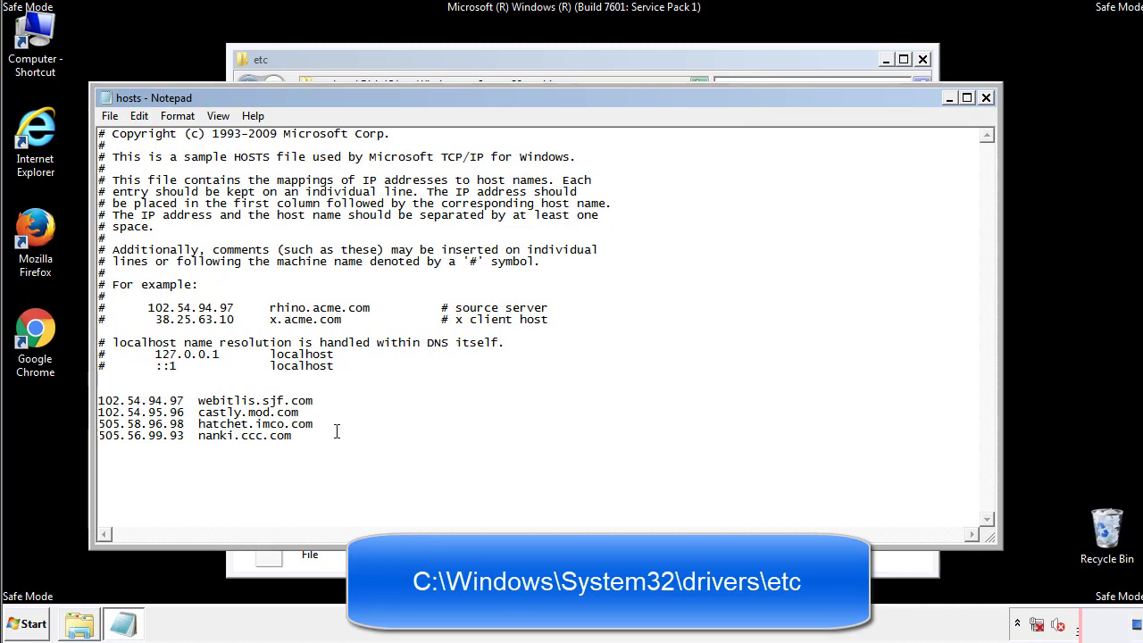
Delete the four rogue host entries at the end, save hosts, and close the etc folder.
{"action": "left_click_drag", "start_coordinate": [319, 438], "coordinate": [98, 398]}
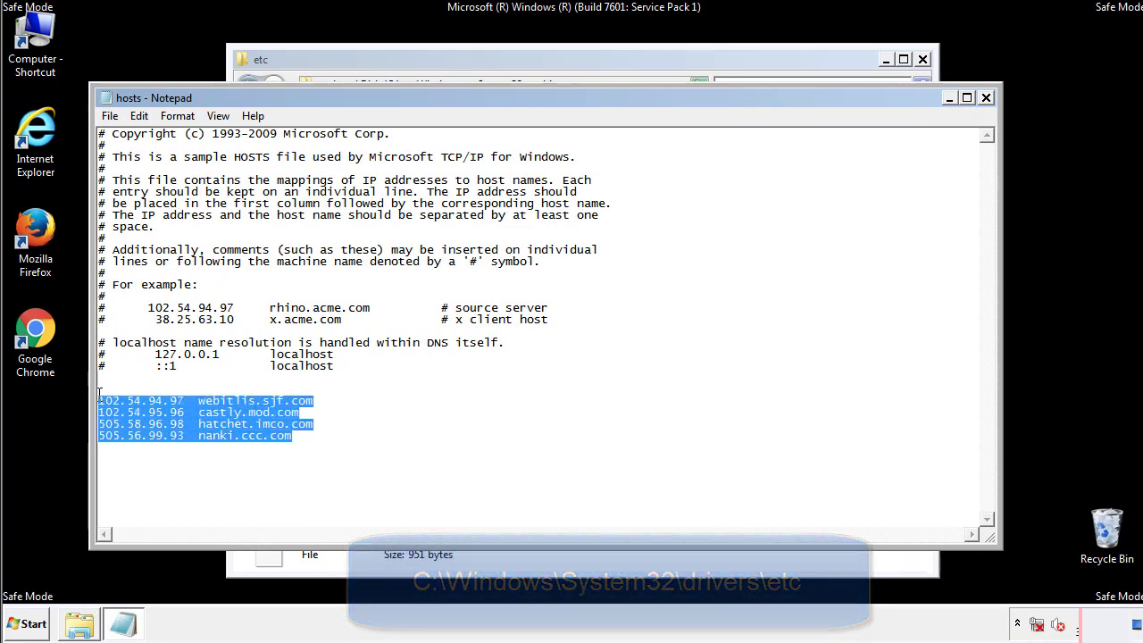
{"action": "key", "text": "Delete"}
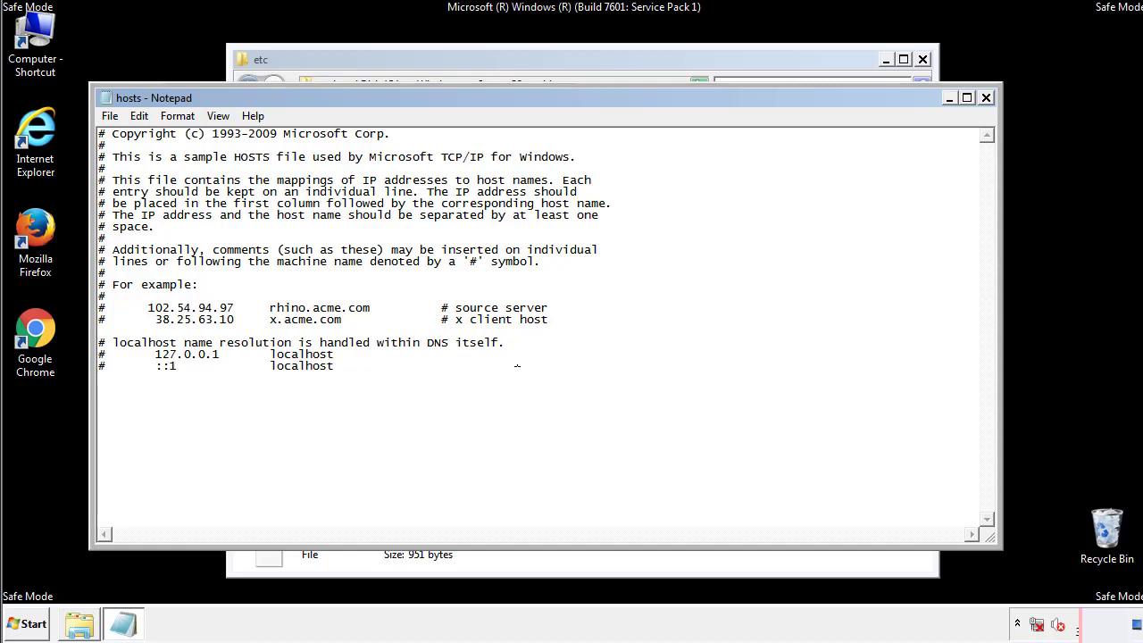
{"action": "left_click", "coordinate": [986, 98]}
{"action": "left_click", "coordinate": [504, 325]}
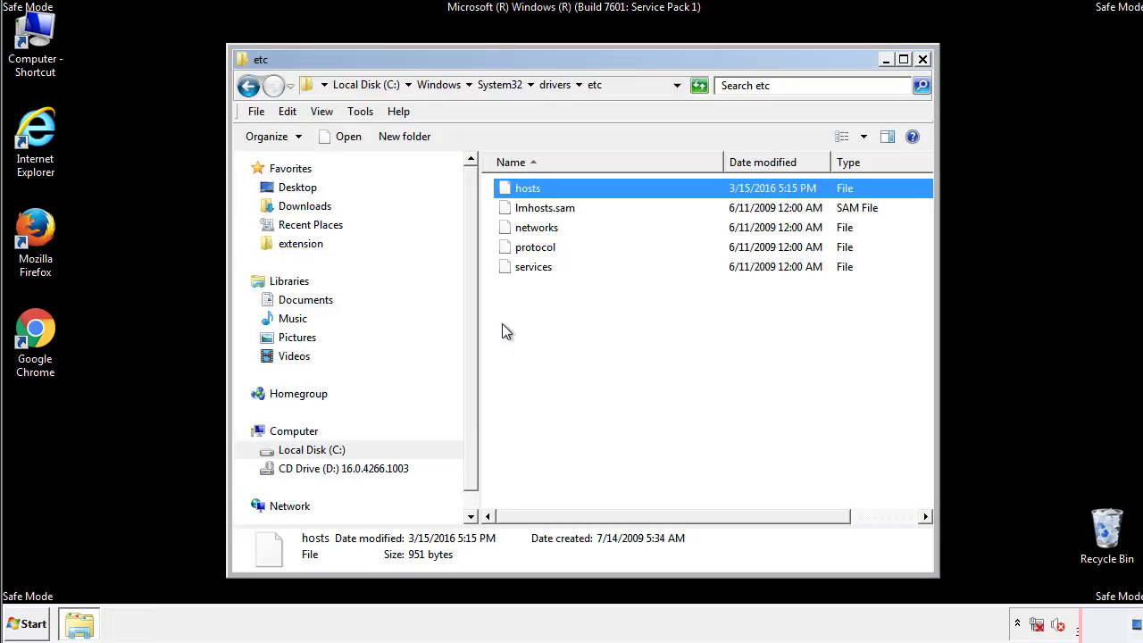
{"action": "left_click", "coordinate": [502, 325]}
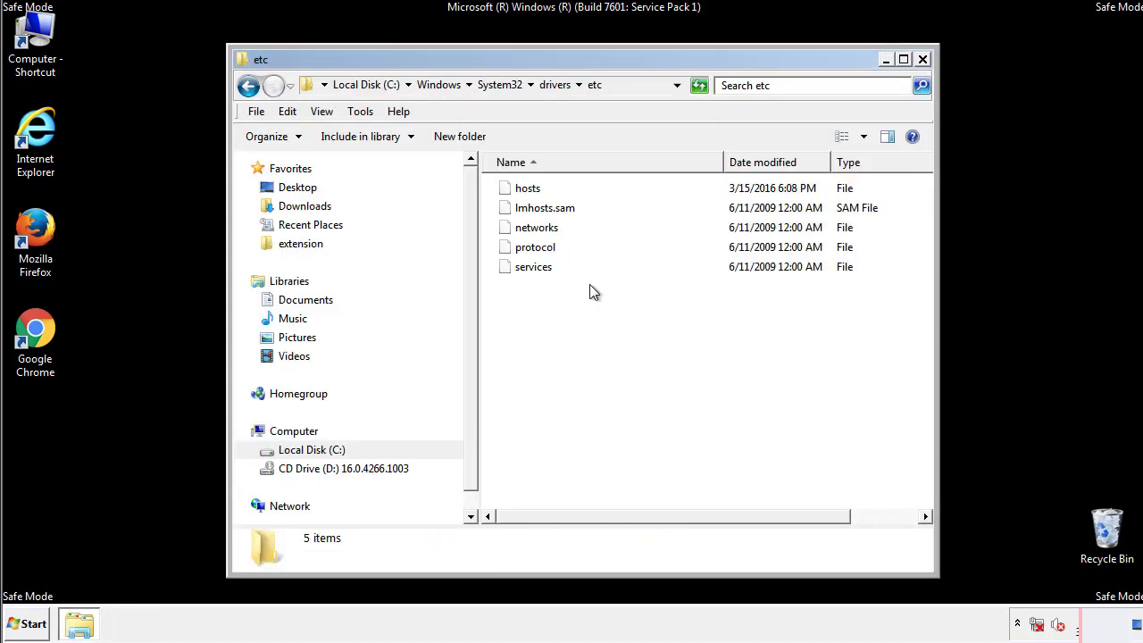
{"action": "left_click", "coordinate": [922, 61]}
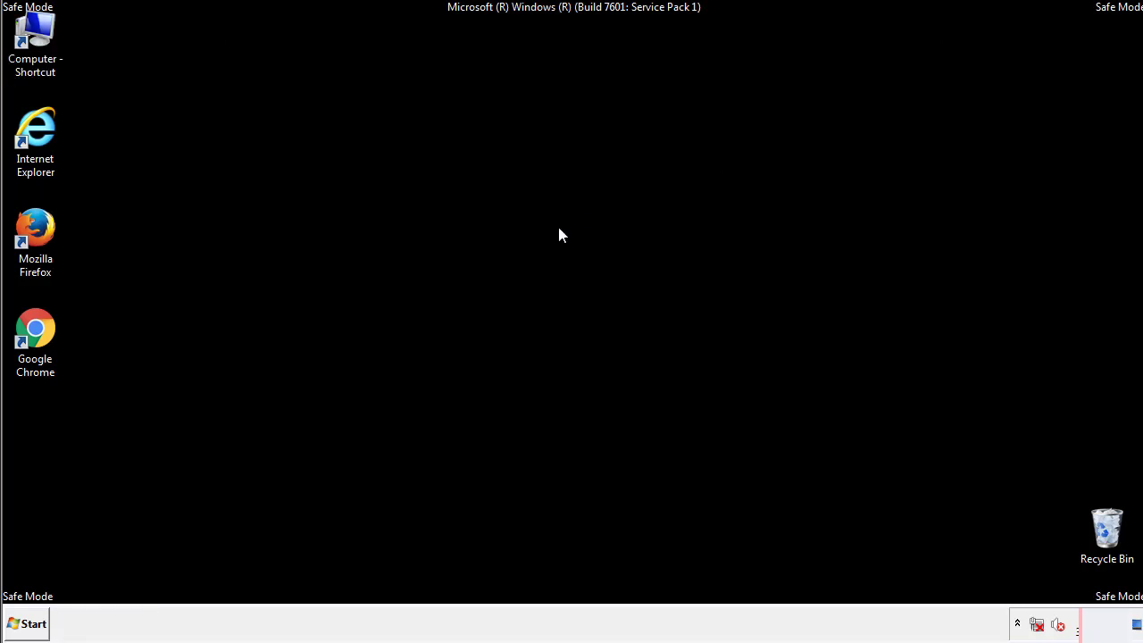
Open the Startup folder from All Programs in a file window.
{"action": "left_click", "coordinate": [32, 623]}
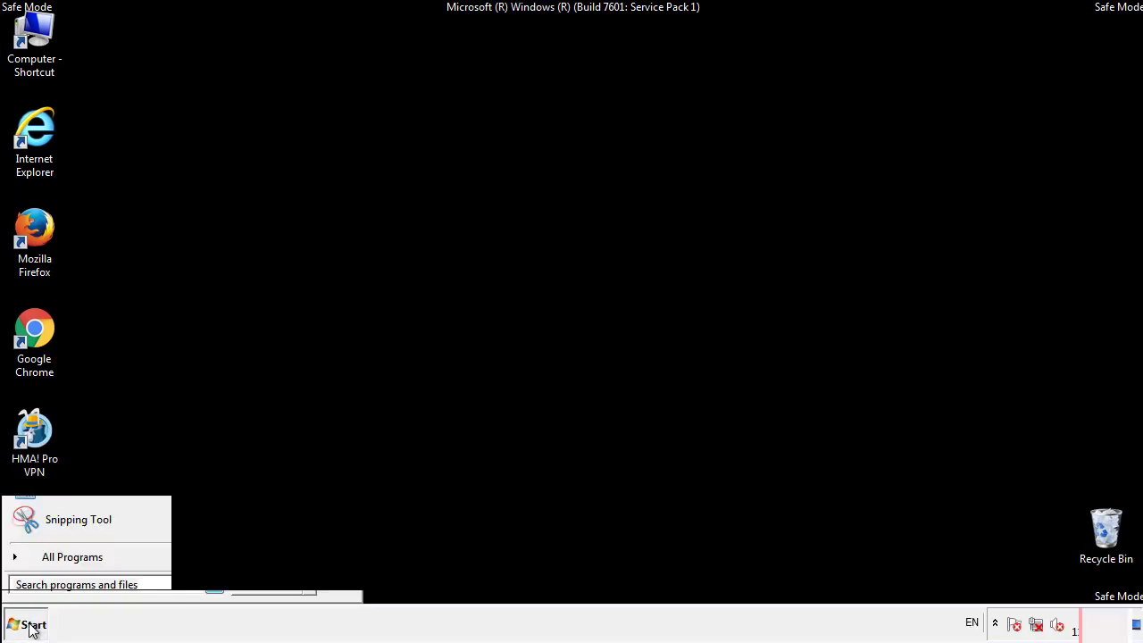
{"action": "left_click", "coordinate": [51, 564]}
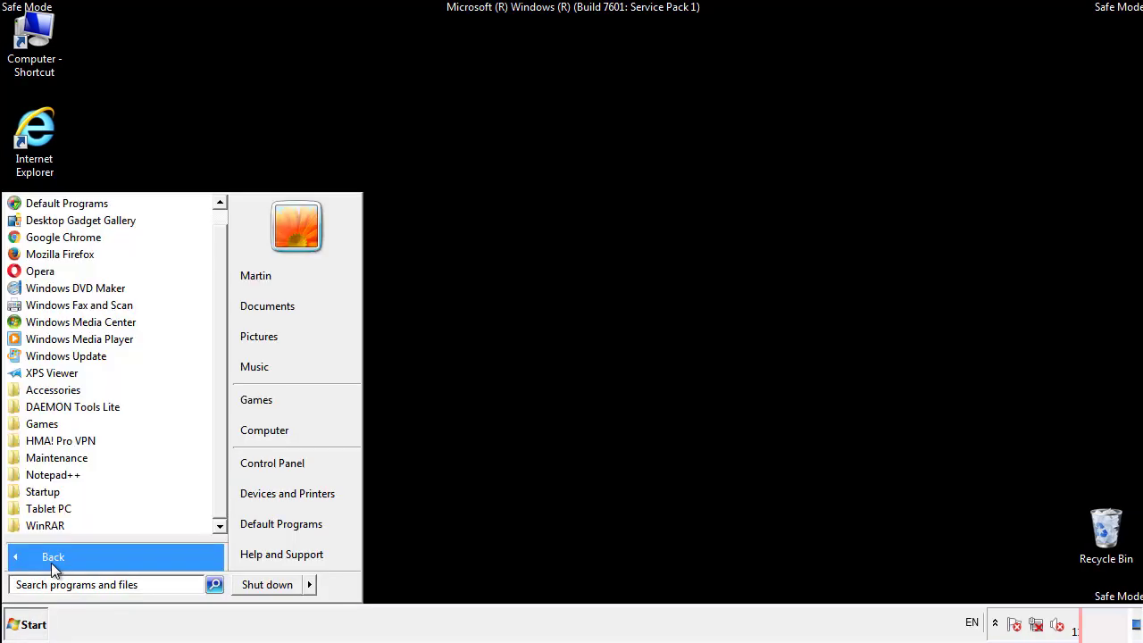
{"action": "right_click", "coordinate": [49, 492]}
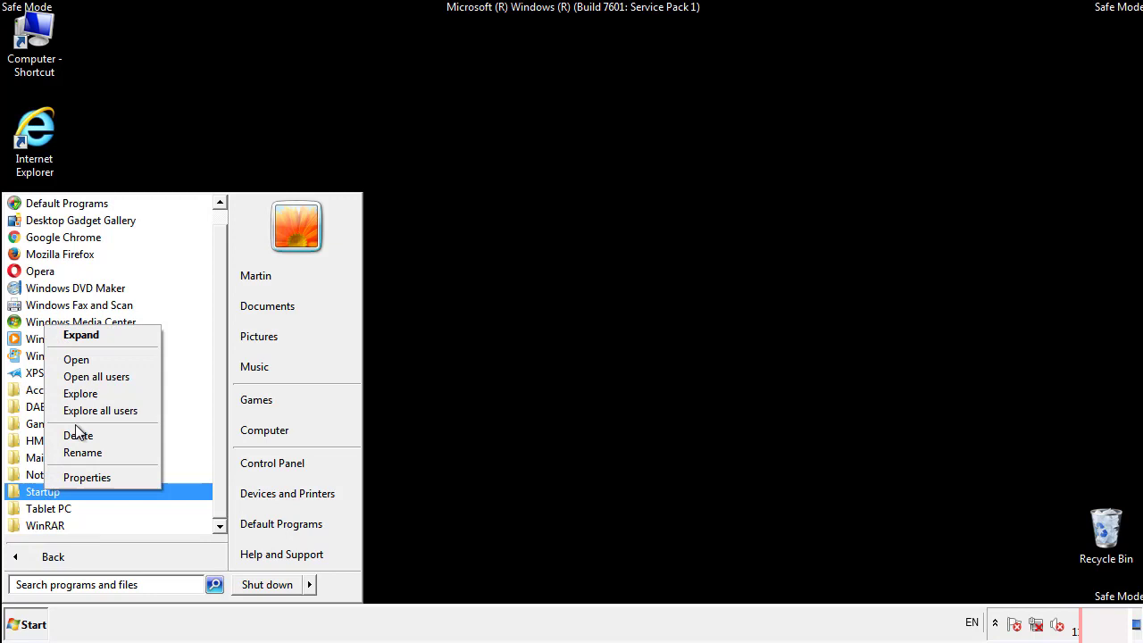
{"action": "left_click", "coordinate": [85, 358]}
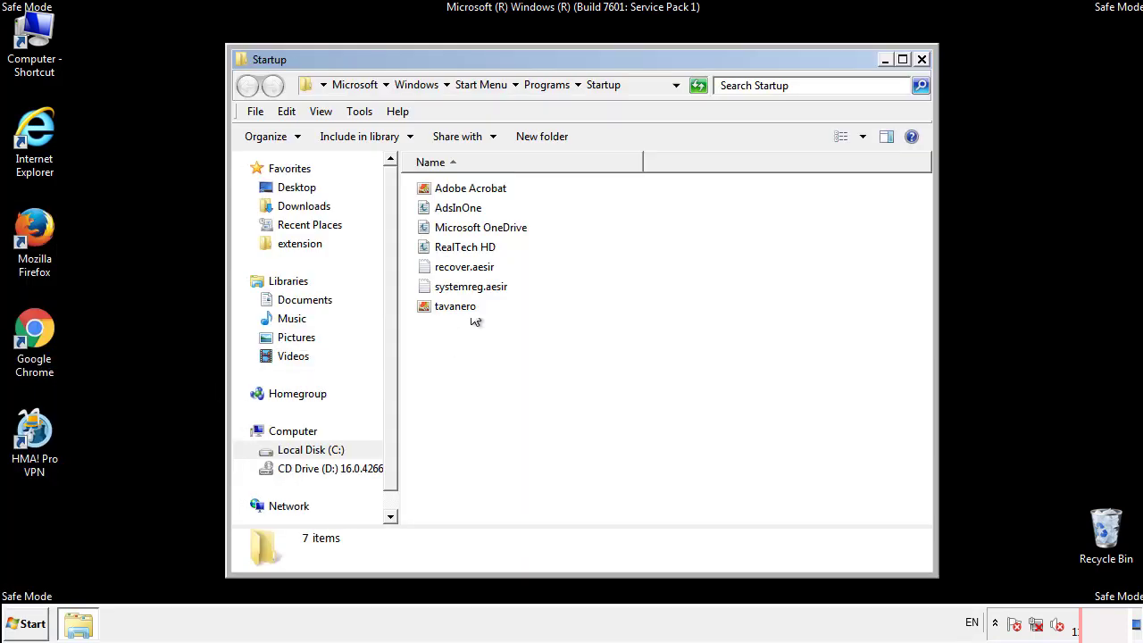
Delete AdsInOne, recover.aesir, systemreg.aesir and tavanero, then close the Startup folder.
{"action": "left_click", "coordinate": [466, 210]}
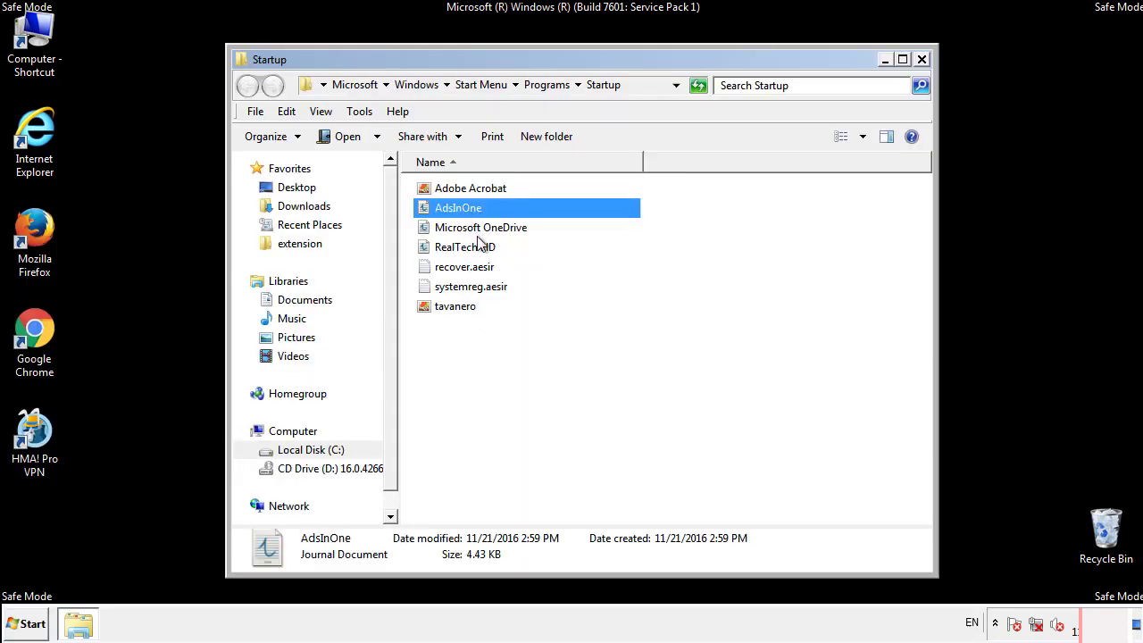
{"action": "left_click", "coordinate": [464, 268], "text": "ctrl"}
{"action": "left_click", "coordinate": [473, 286], "text": "ctrl"}
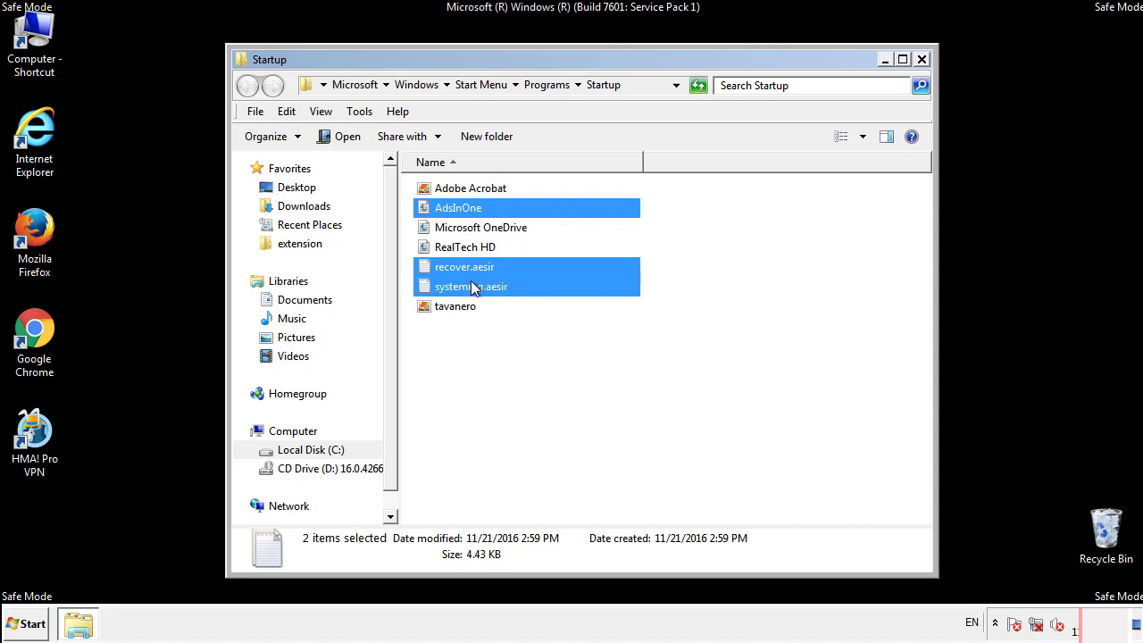
{"action": "left_click", "coordinate": [455, 306], "text": "ctrl"}
{"action": "right_click", "coordinate": [452, 308]}
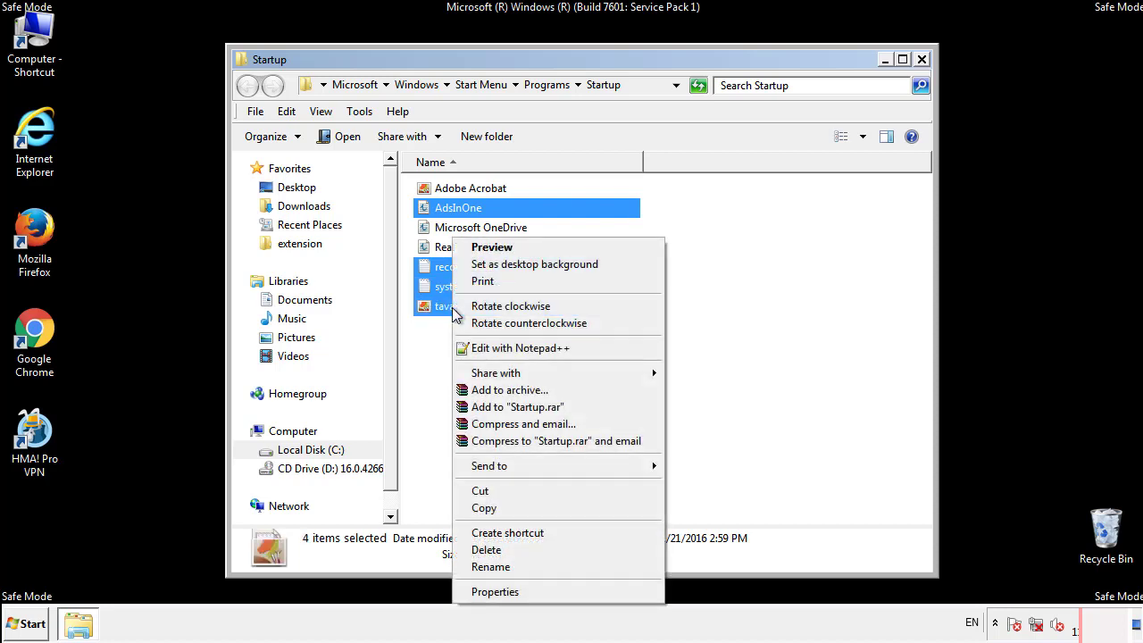
{"action": "left_click", "coordinate": [484, 549]}
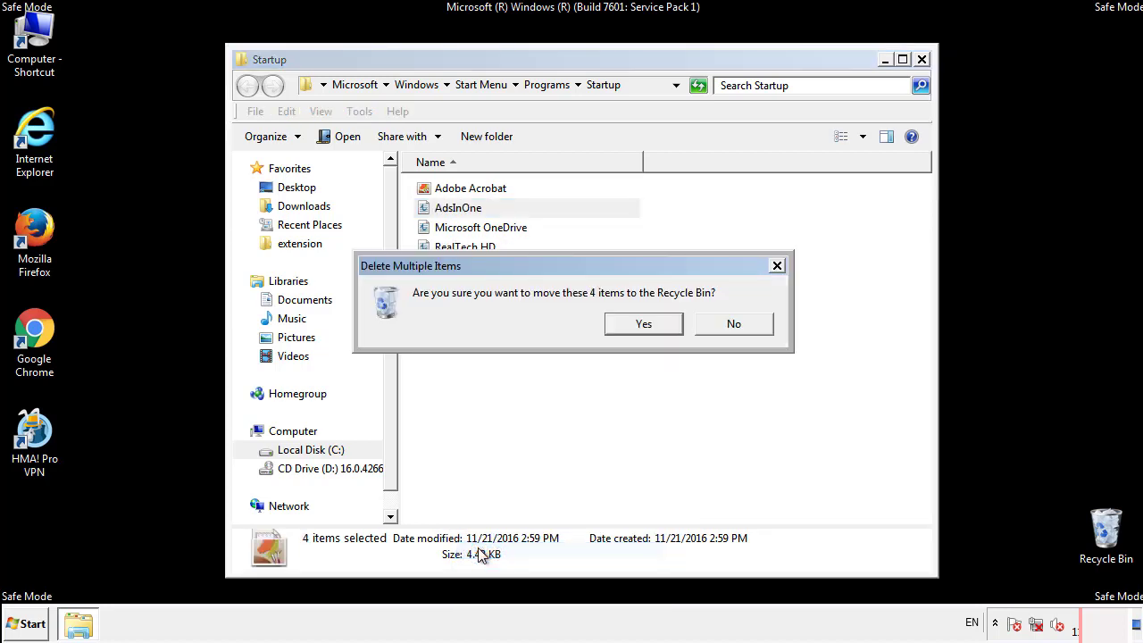
{"action": "left_click", "coordinate": [634, 325]}
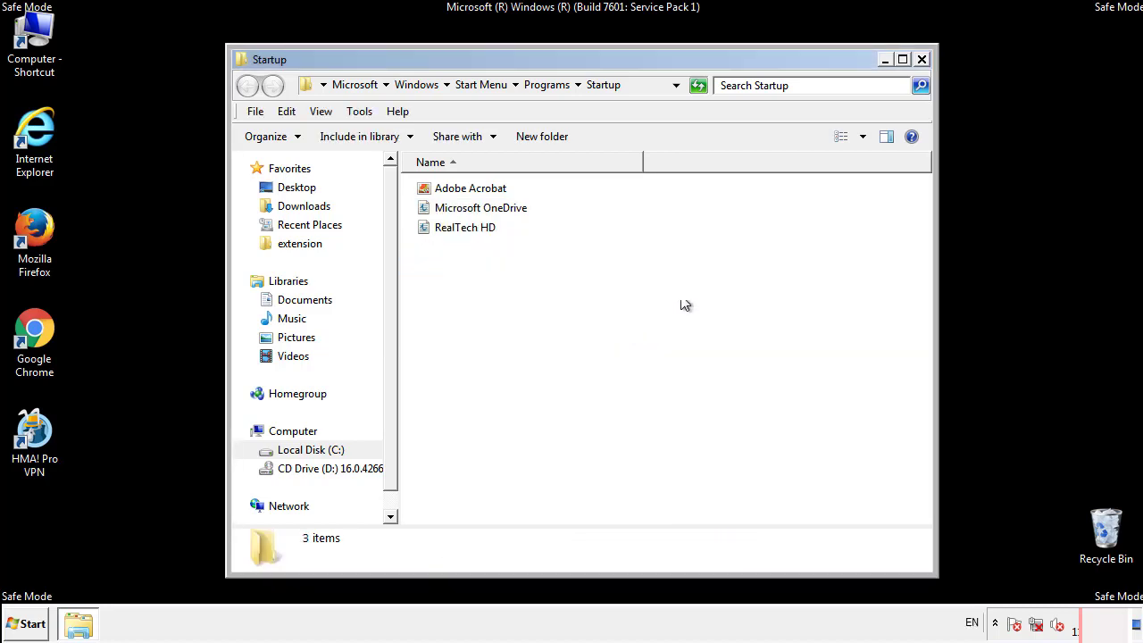
{"action": "left_click", "coordinate": [924, 66]}
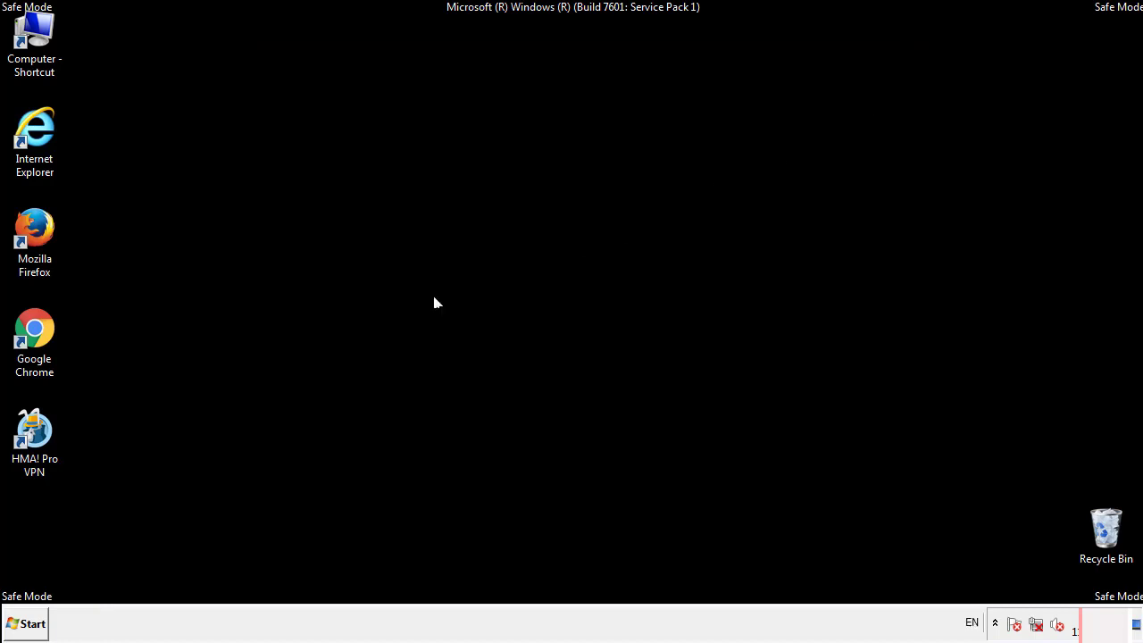
Launch regedit from the Start menu search.
{"action": "left_click", "coordinate": [27, 630]}
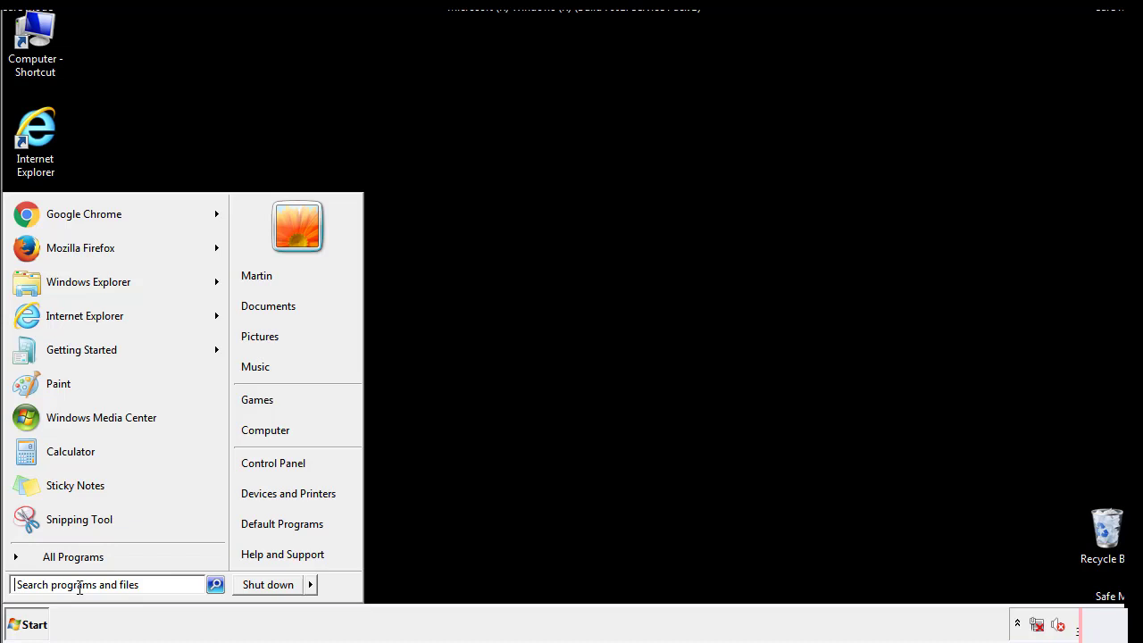
{"action": "type", "text": "reged"}
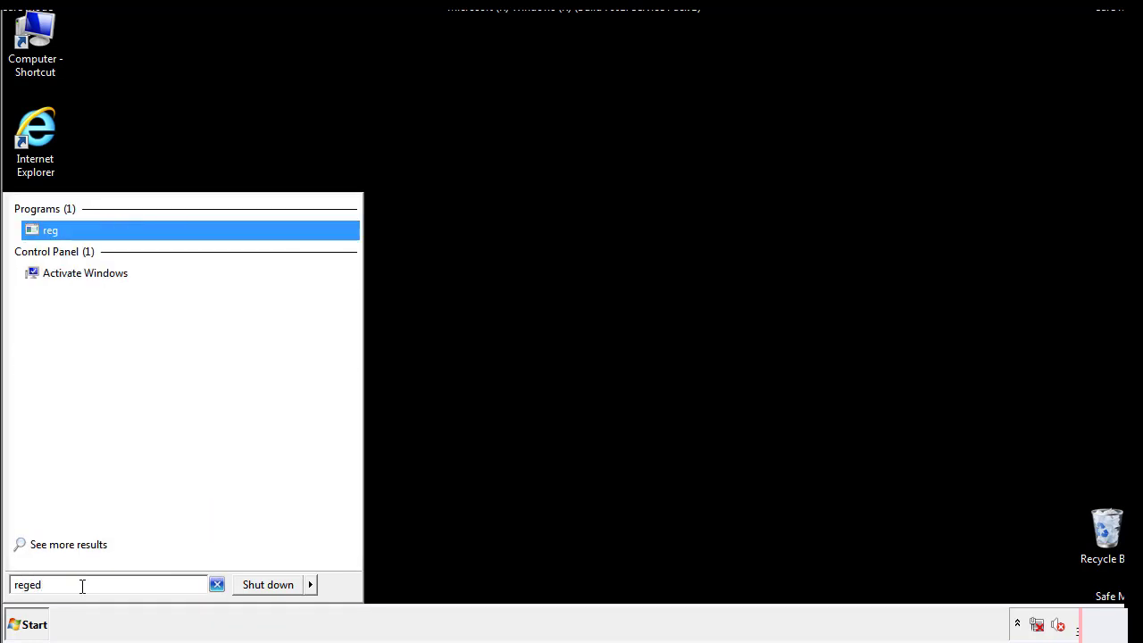
{"action": "type", "text": "it"}
{"action": "key", "text": "Return"}
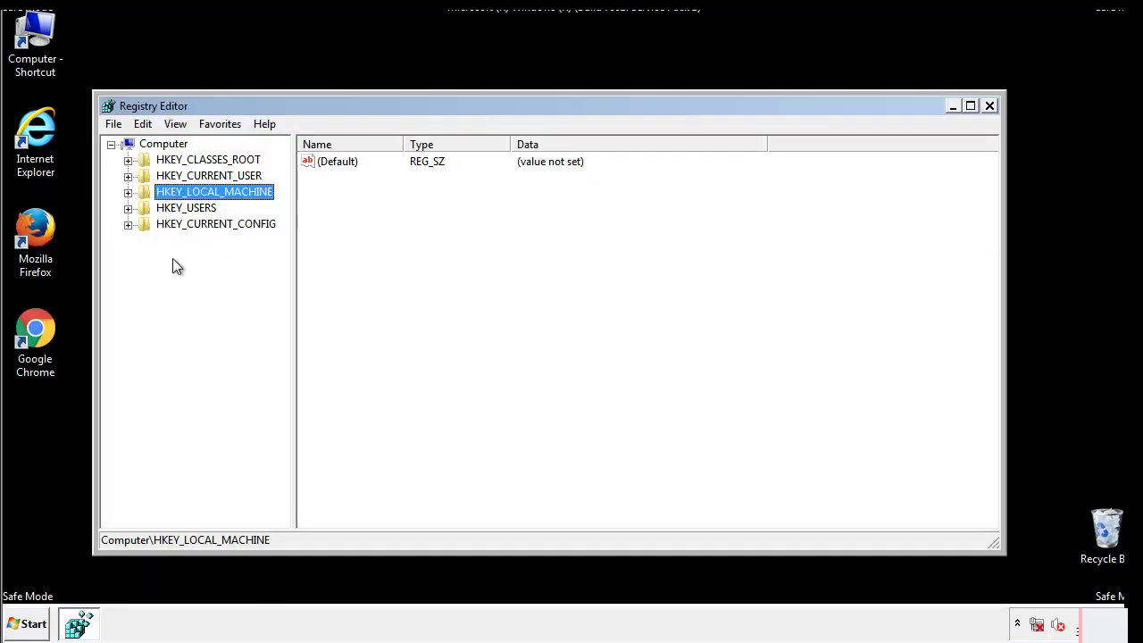
Navigate to HKEY_LOCAL_MACHINE\SOFTWARE\Microsoft\Windows\CurrentVersion\Run.
{"action": "left_click", "coordinate": [128, 193]}
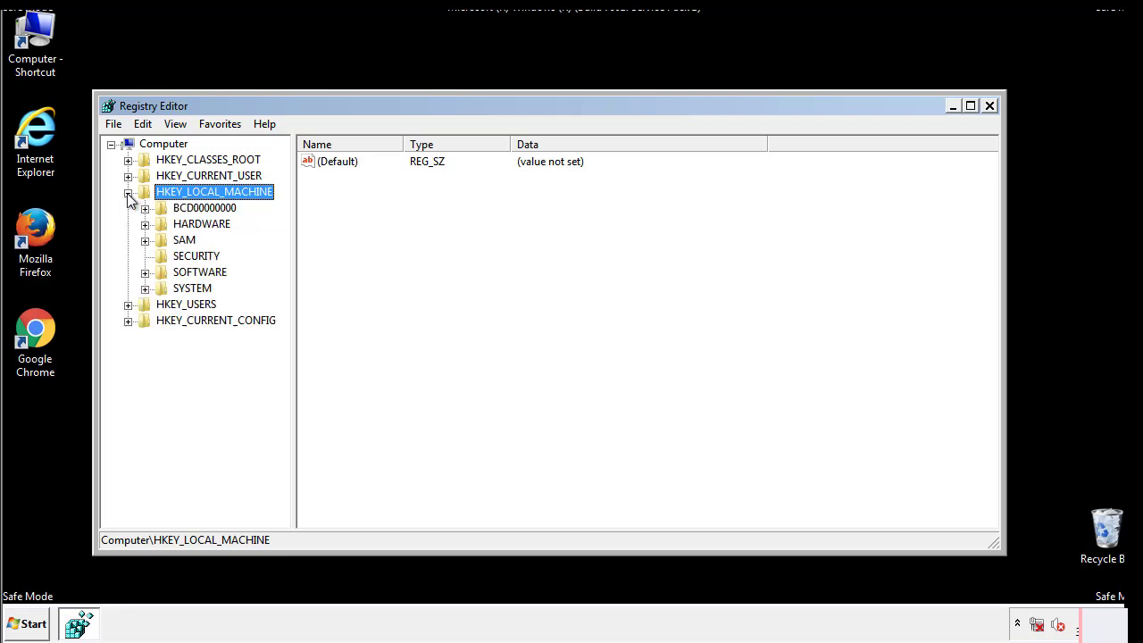
{"action": "left_click", "coordinate": [144, 272]}
{"action": "left_click_drag", "start_coordinate": [282, 264], "coordinate": [283, 296]}
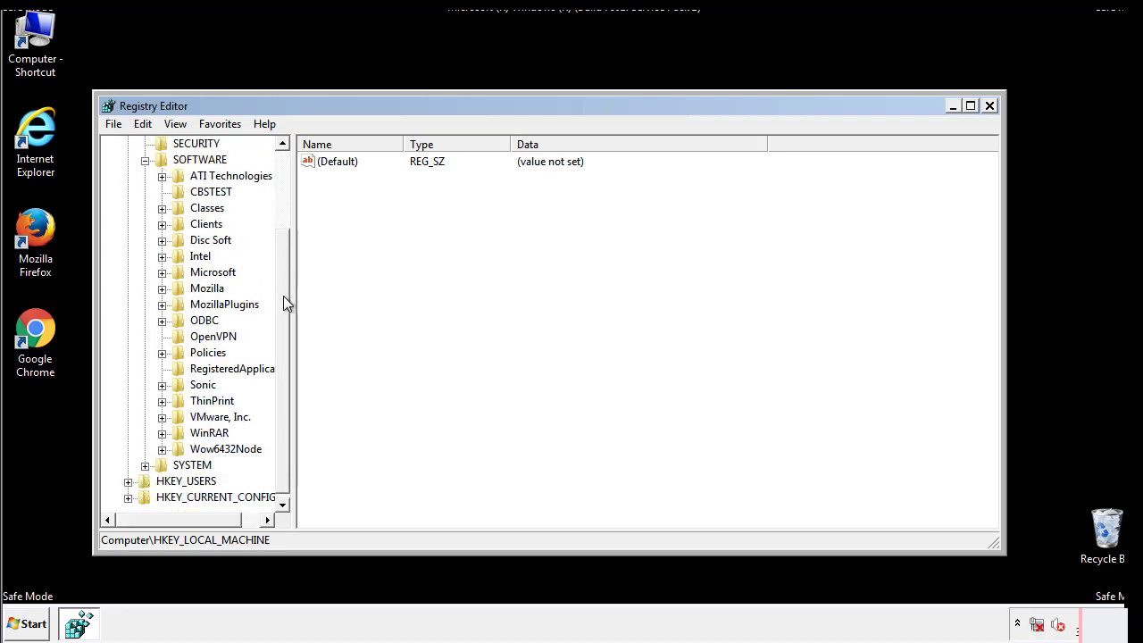
{"action": "left_click", "coordinate": [161, 273]}
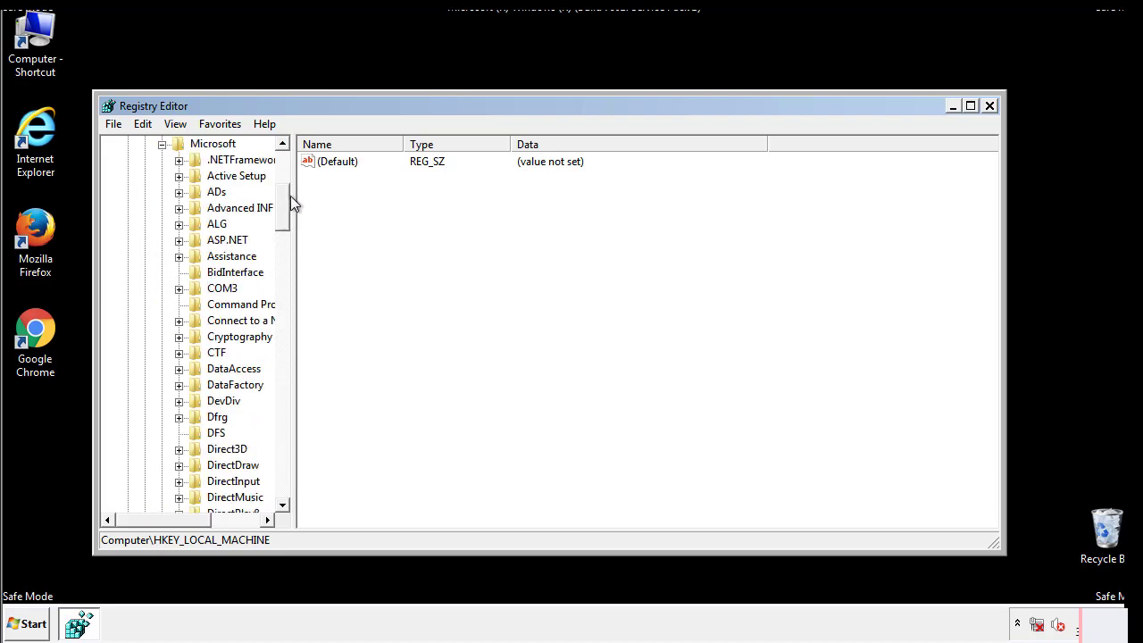
{"action": "mouse_move", "coordinate": [282, 219]}
{"action": "left_mouse_down"}
{"action": "mouse_move", "coordinate": [282, 482]}
{"action": "mouse_move", "coordinate": [281, 462]}
{"action": "left_mouse_up"}
{"action": "left_click", "coordinate": [180, 273]}
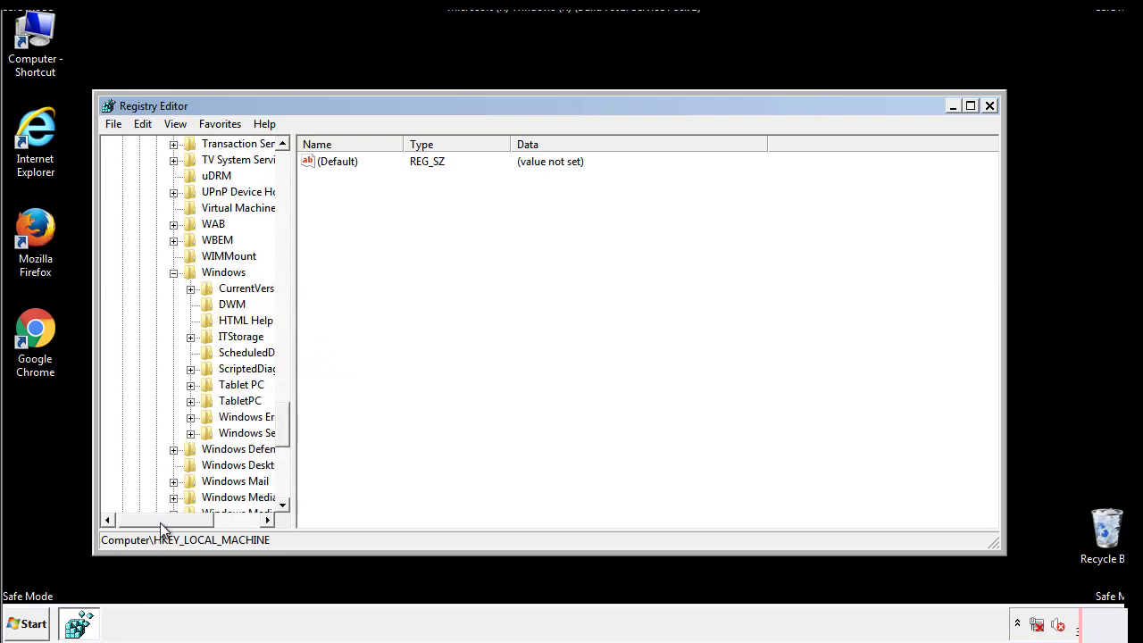
{"action": "left_click_drag", "start_coordinate": [160, 523], "coordinate": [182, 524]}
{"action": "left_click", "coordinate": [146, 289]}
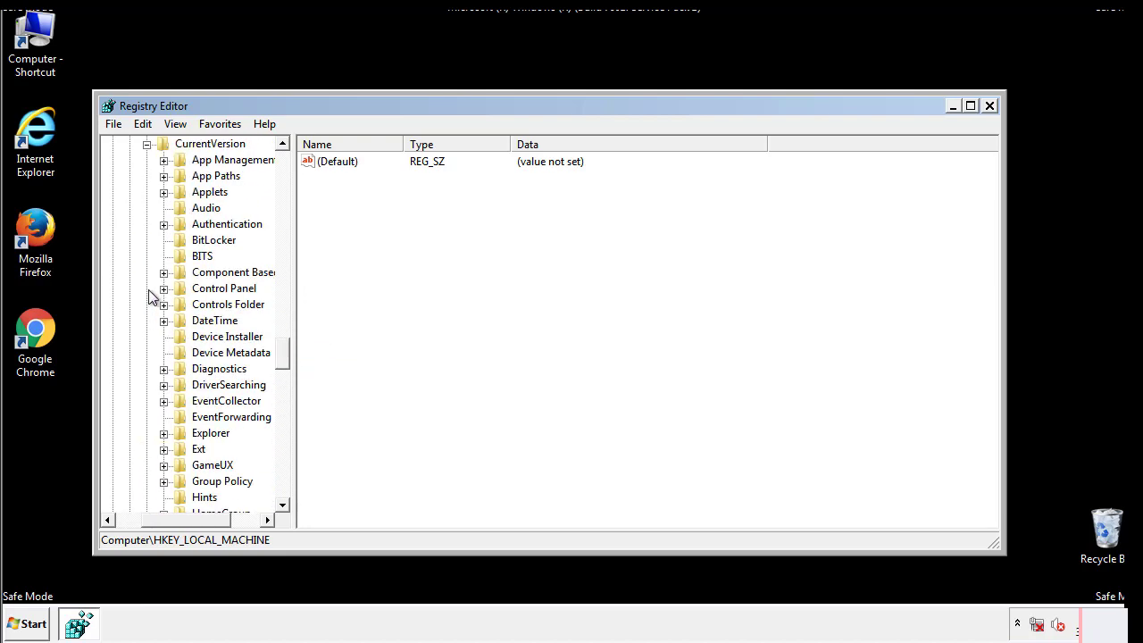
{"action": "left_click_drag", "start_coordinate": [290, 353], "coordinate": [283, 414]}
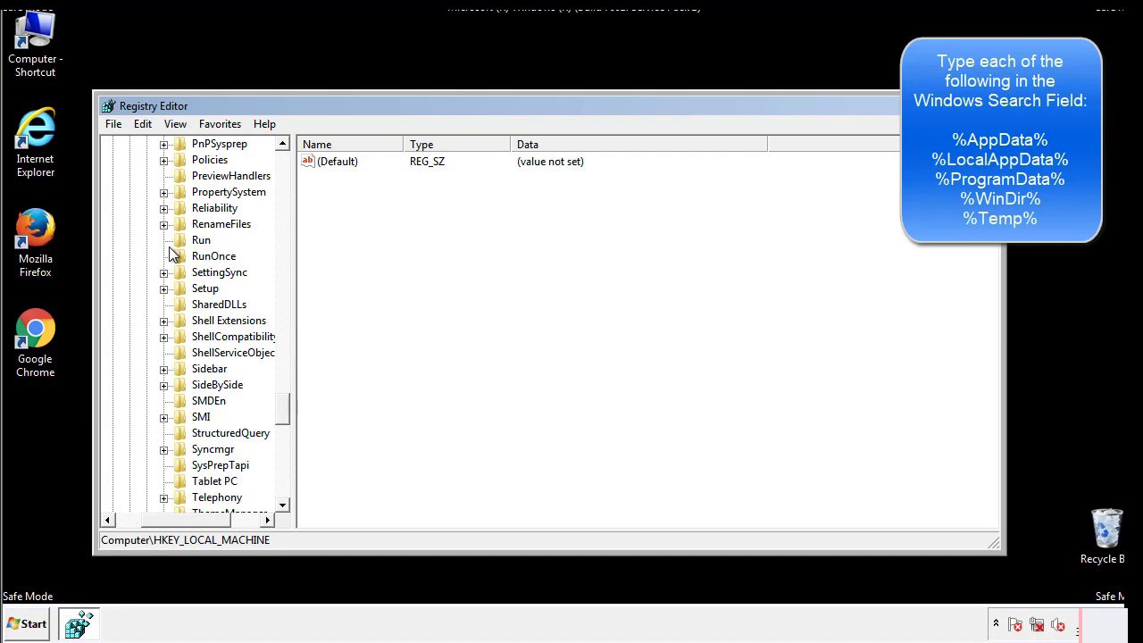
{"action": "left_click", "coordinate": [194, 241]}
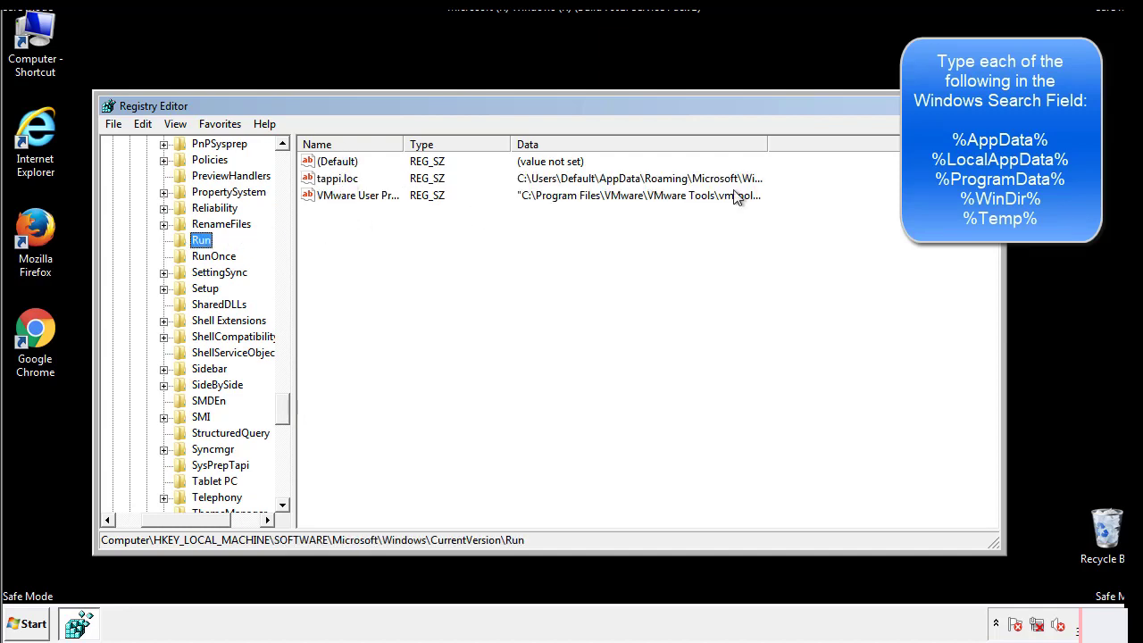
Delete the tappi.loc value from the Run key and confirm.
{"action": "left_click", "coordinate": [339, 183]}
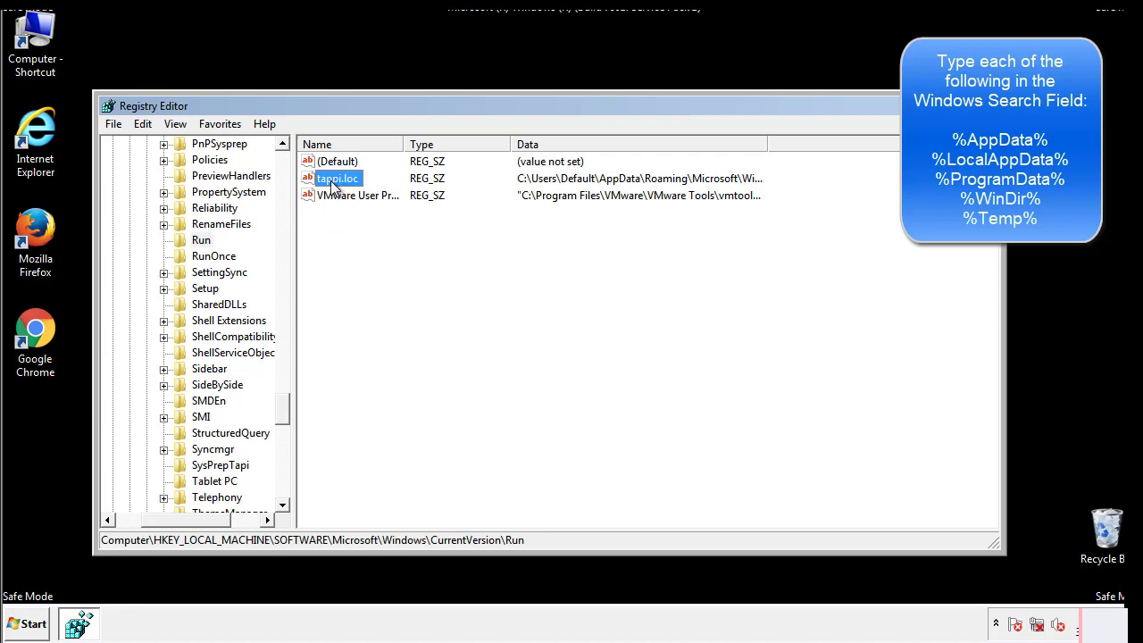
{"action": "right_click", "coordinate": [330, 181]}
{"action": "left_click", "coordinate": [357, 233]}
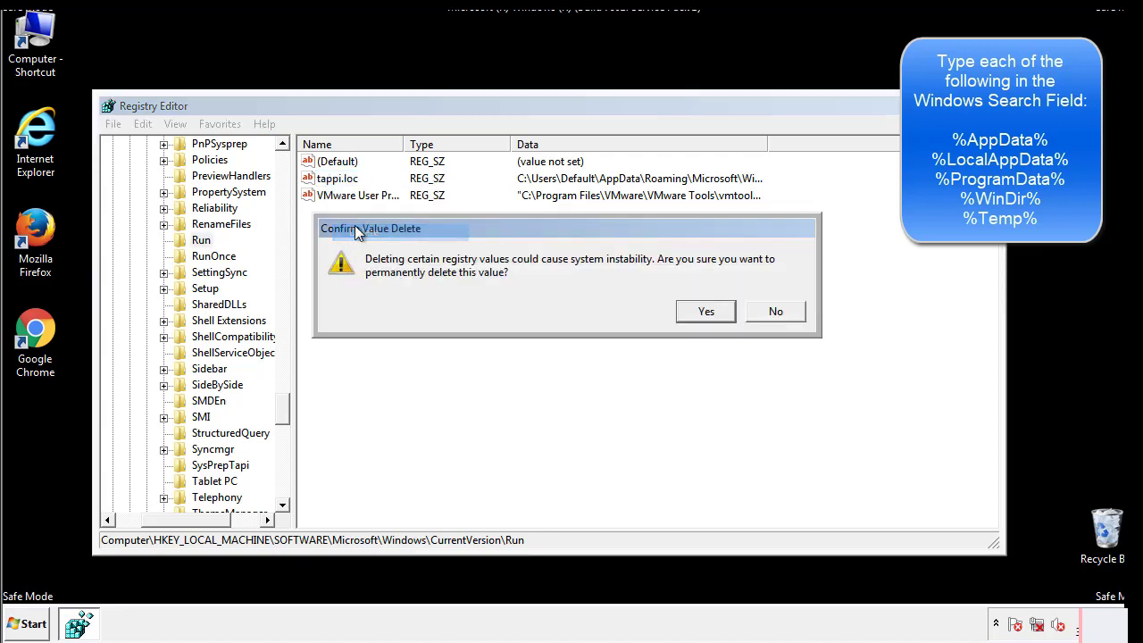
{"action": "left_click", "coordinate": [695, 313]}
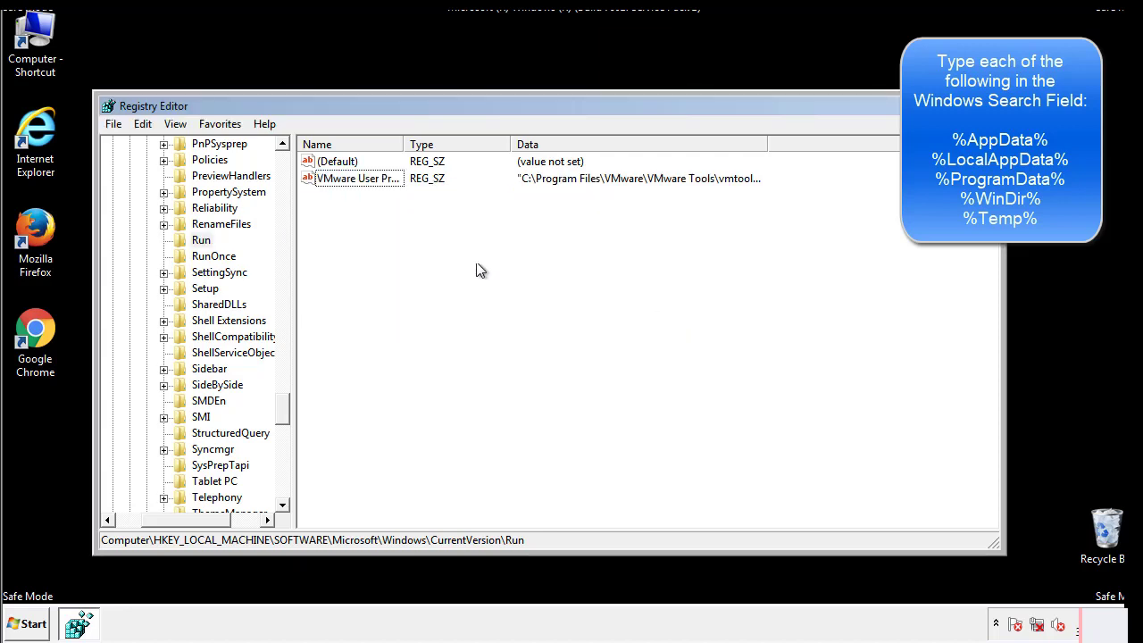
Collapse HKEY_LOCAL_MACHINE and expand HKEY_CURRENT_USER\Software.
{"action": "left_click_drag", "start_coordinate": [283, 406], "coordinate": [280, 485]}
{"action": "left_click_drag", "start_coordinate": [218, 516], "coordinate": [139, 531]}
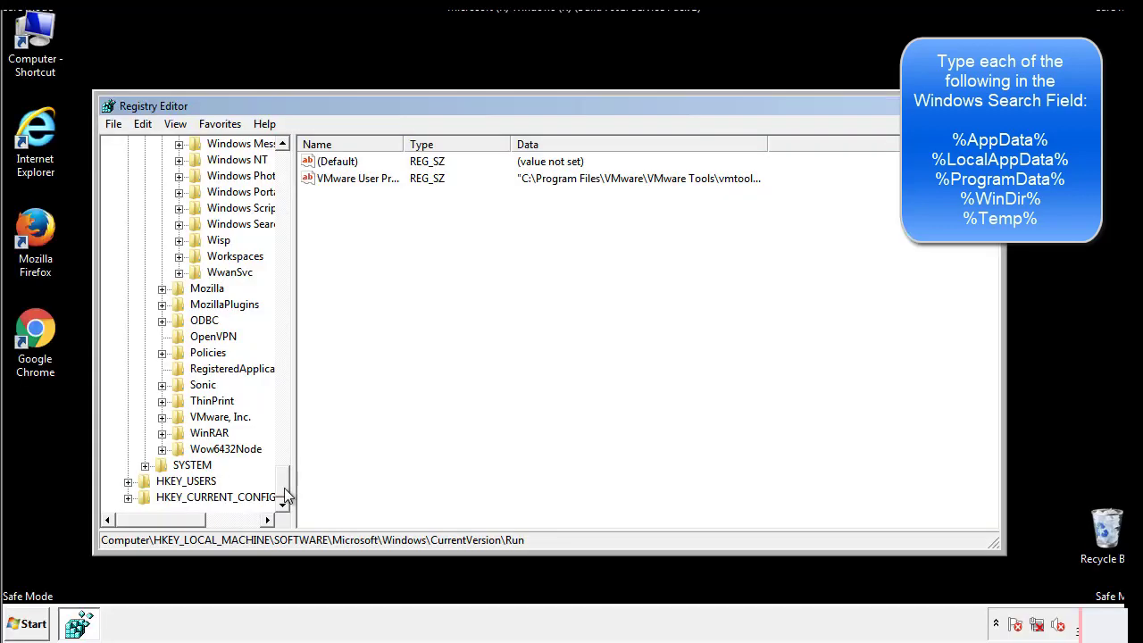
{"action": "left_click_drag", "start_coordinate": [284, 486], "coordinate": [292, 169]}
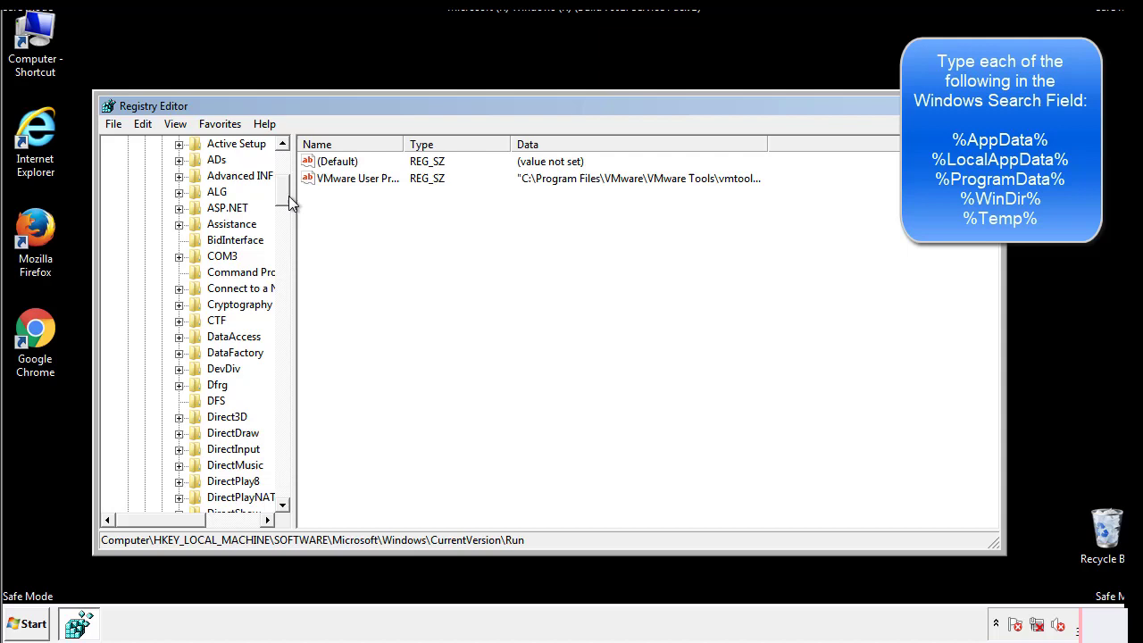
{"action": "left_click", "coordinate": [128, 192]}
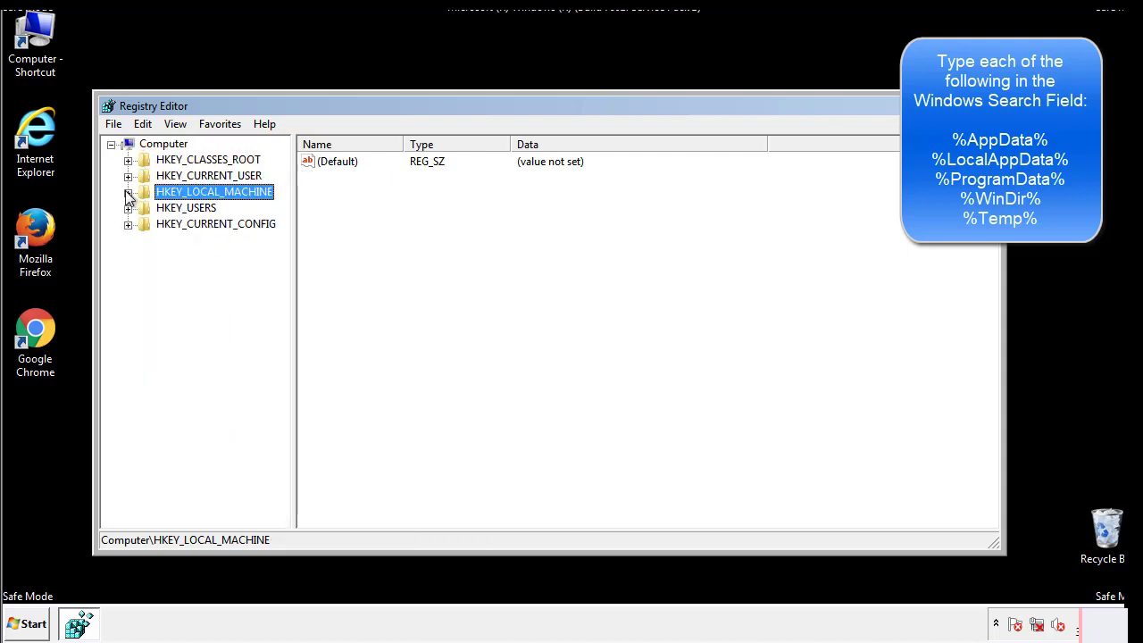
{"action": "left_click", "coordinate": [128, 176]}
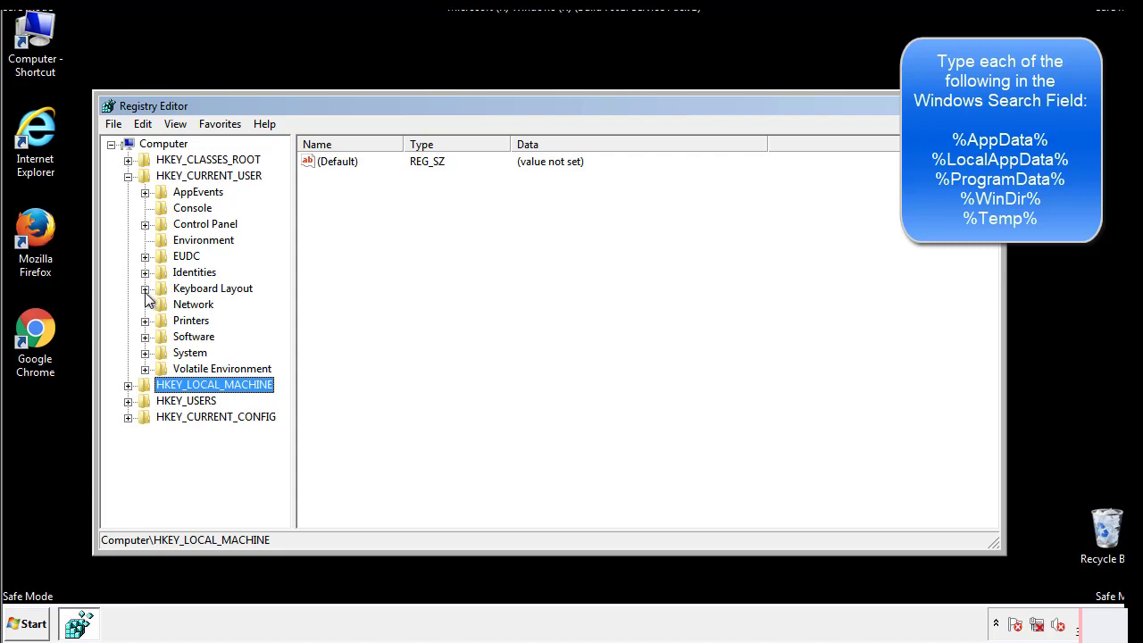
{"action": "left_click", "coordinate": [144, 337]}
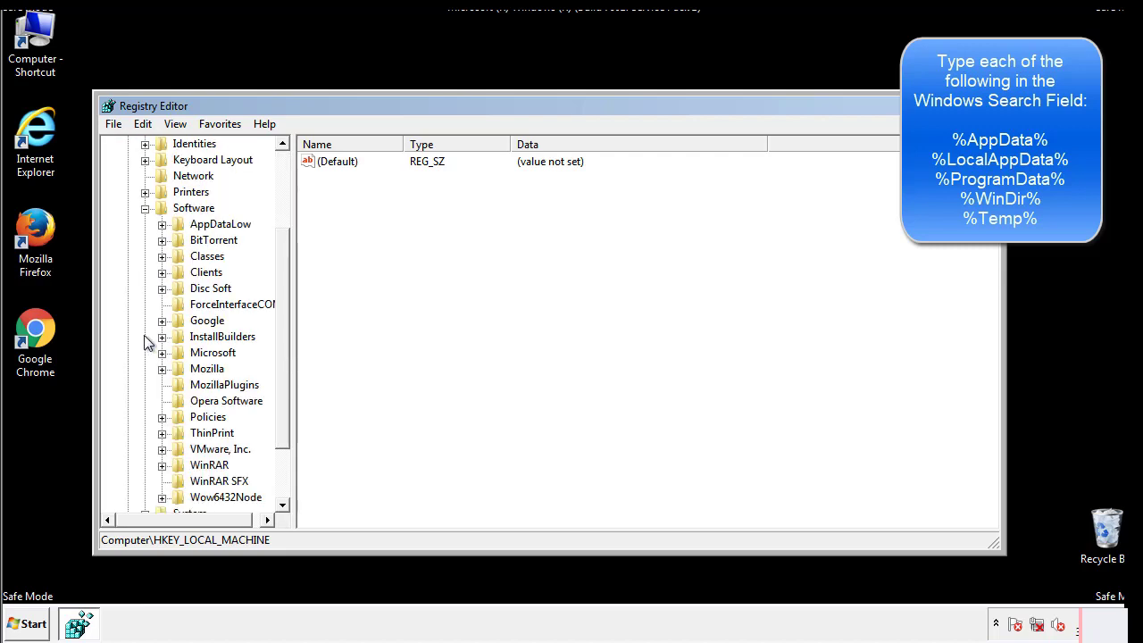
Open HKCU\...\CurrentVersion\Run and check its values, finding only DAEMON Tools Lite.
{"action": "left_click_drag", "start_coordinate": [281, 324], "coordinate": [280, 340]}
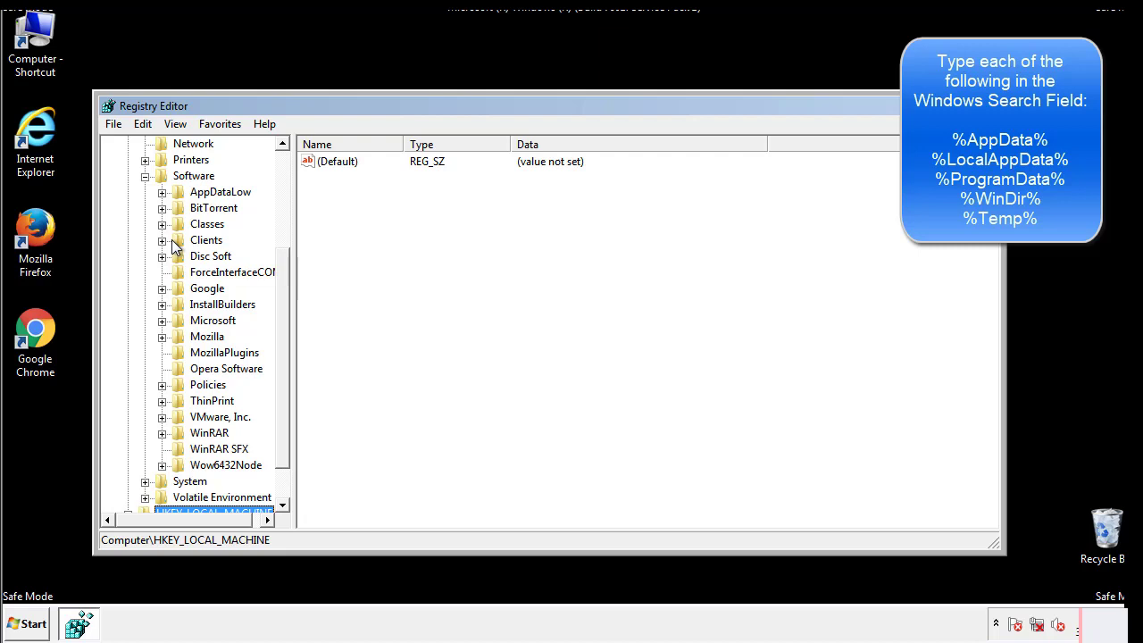
{"action": "left_click", "coordinate": [162, 321]}
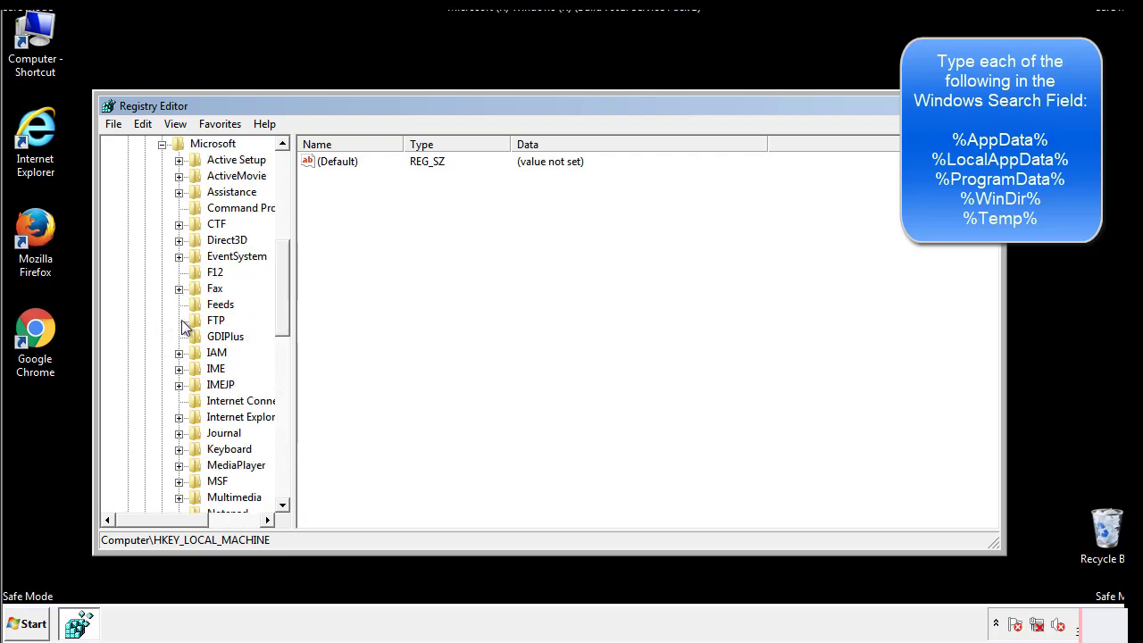
{"action": "left_click_drag", "start_coordinate": [282, 268], "coordinate": [282, 372]}
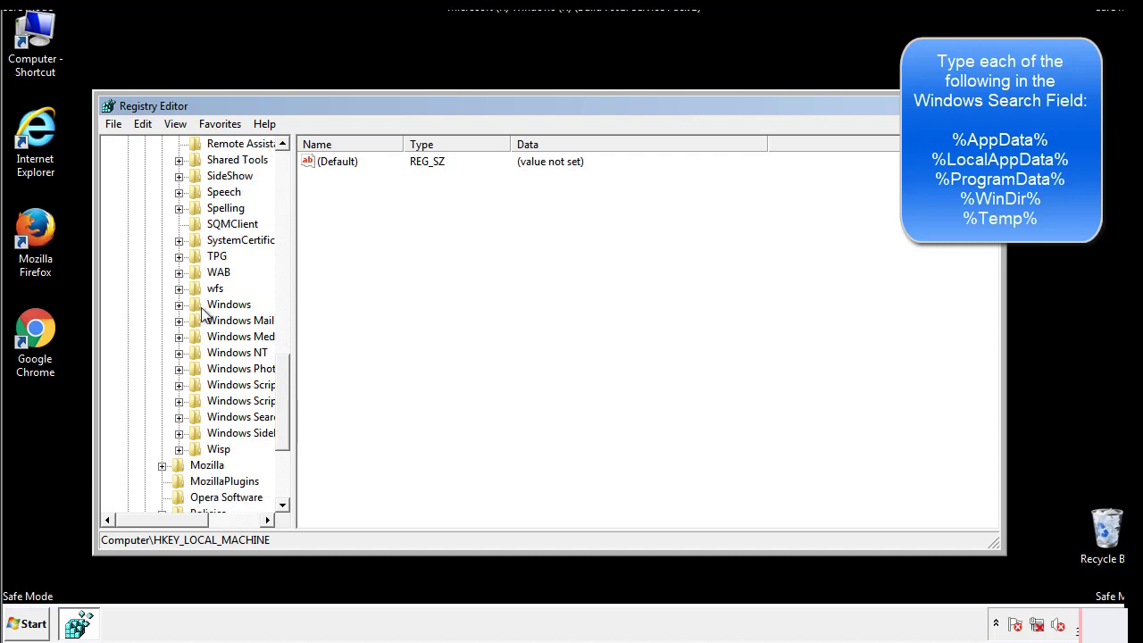
{"action": "left_click", "coordinate": [179, 304]}
{"action": "left_click", "coordinate": [196, 321]}
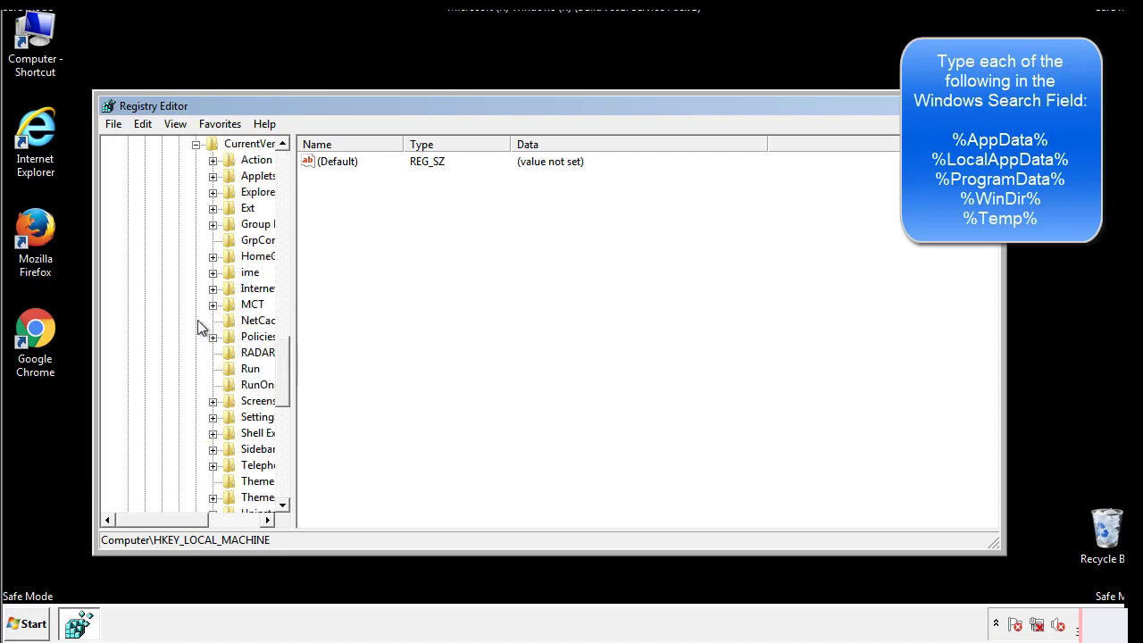
{"action": "left_click_drag", "start_coordinate": [174, 524], "coordinate": [201, 520]}
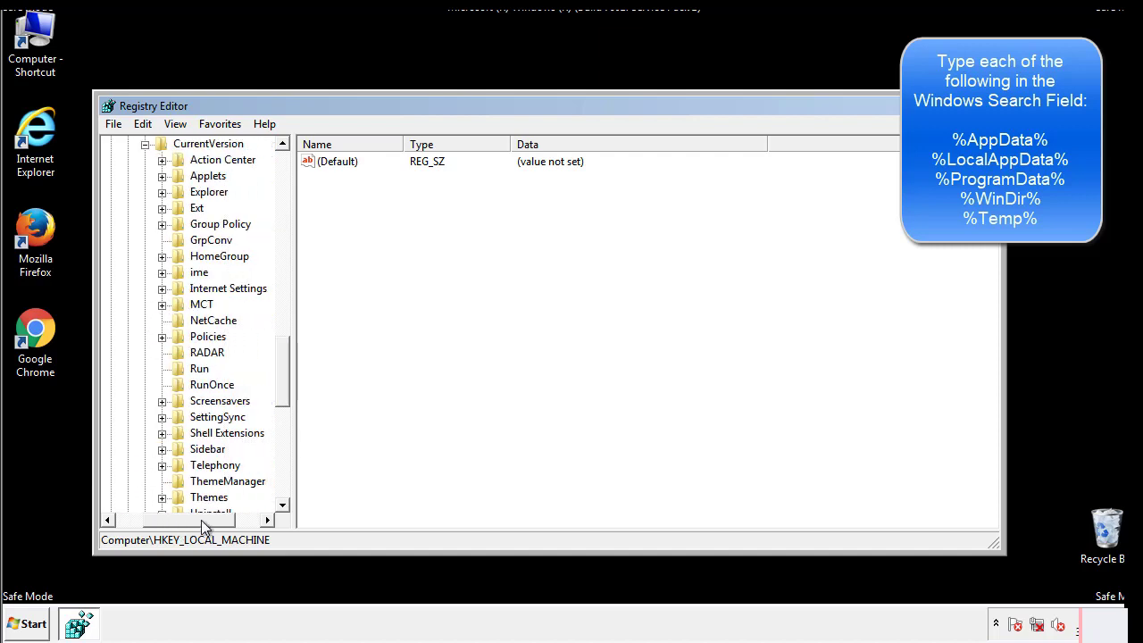
{"action": "left_click", "coordinate": [197, 369]}
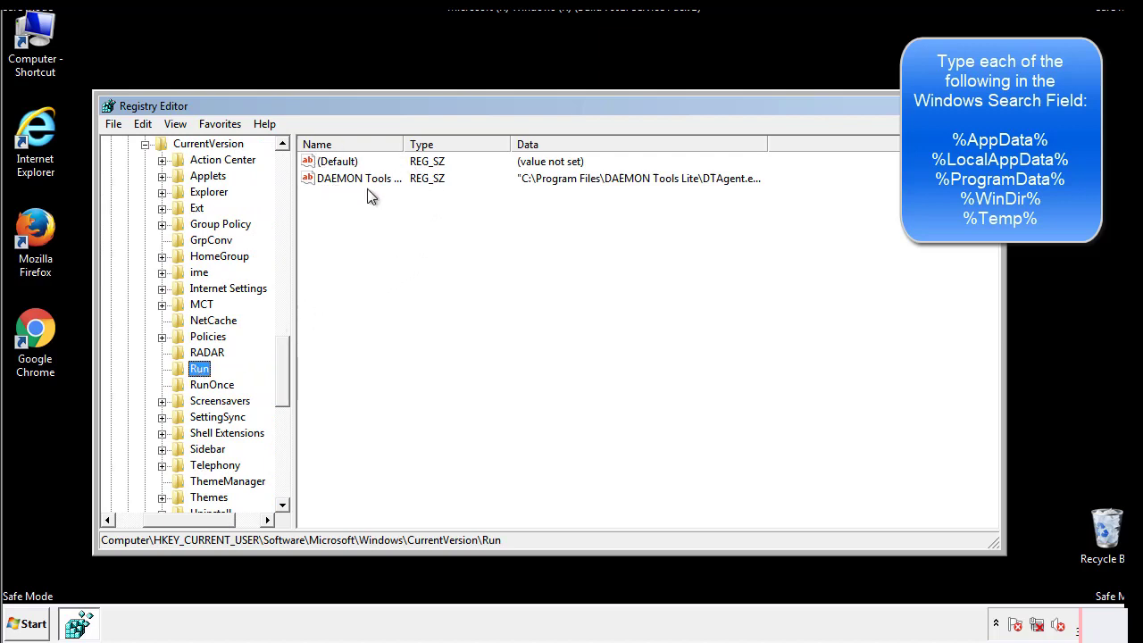
{"action": "left_click", "coordinate": [490, 209]}
Collapse the HKCU Windows key and scroll the registry tree back to the top.
{"action": "left_click_drag", "start_coordinate": [189, 517], "coordinate": [161, 518]}
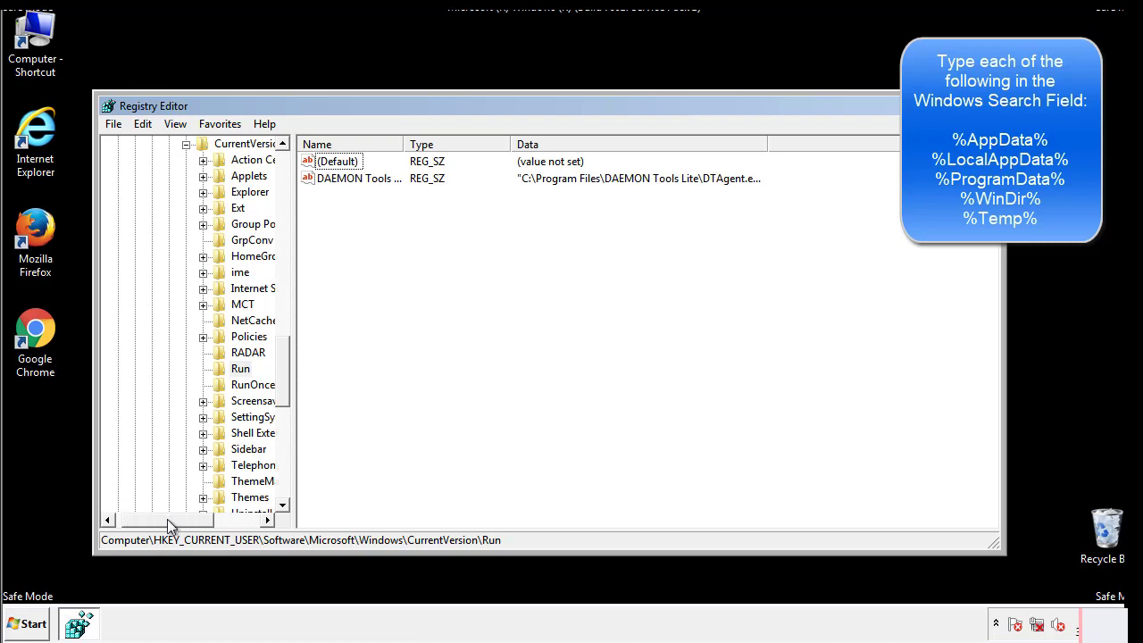
{"action": "left_click_drag", "start_coordinate": [290, 387], "coordinate": [282, 373]}
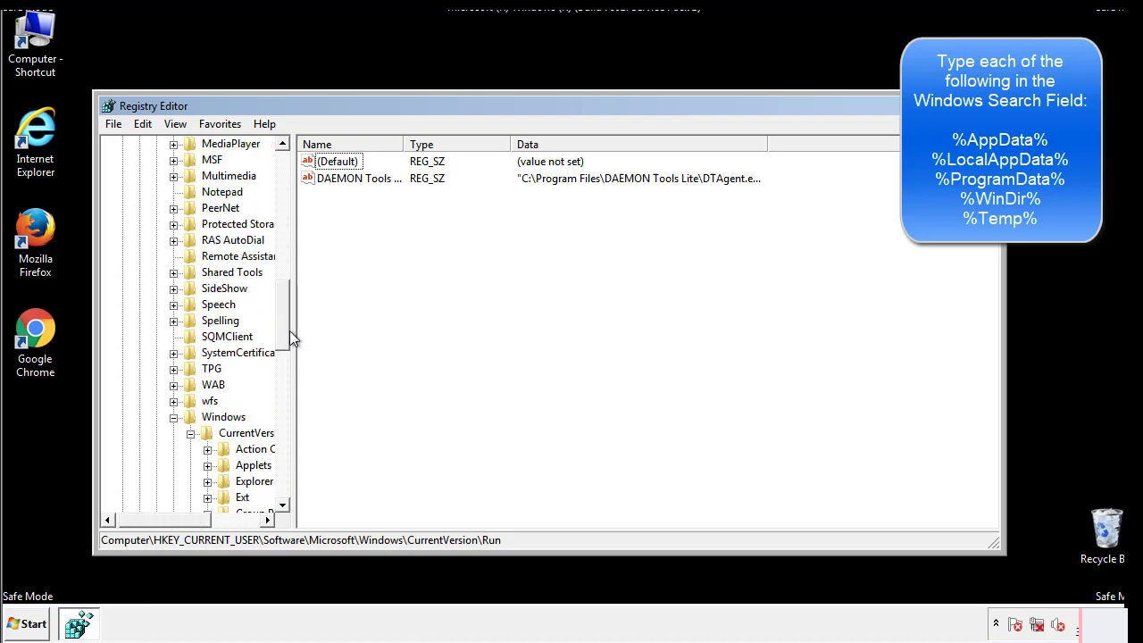
{"action": "left_click", "coordinate": [174, 417]}
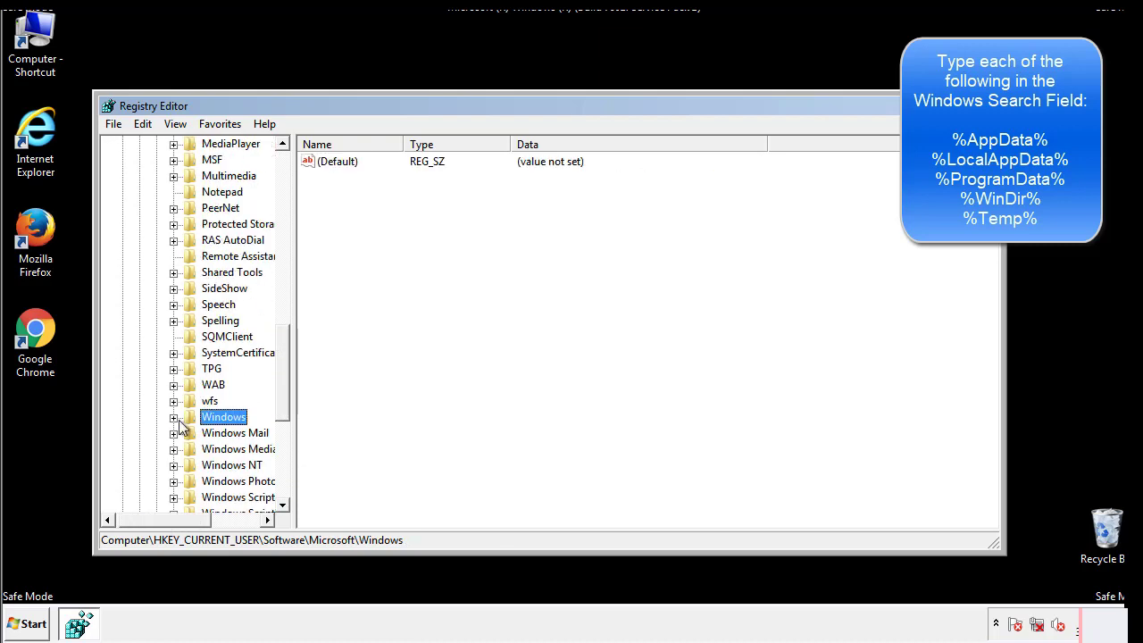
{"action": "left_click_drag", "start_coordinate": [287, 397], "coordinate": [288, 221]}
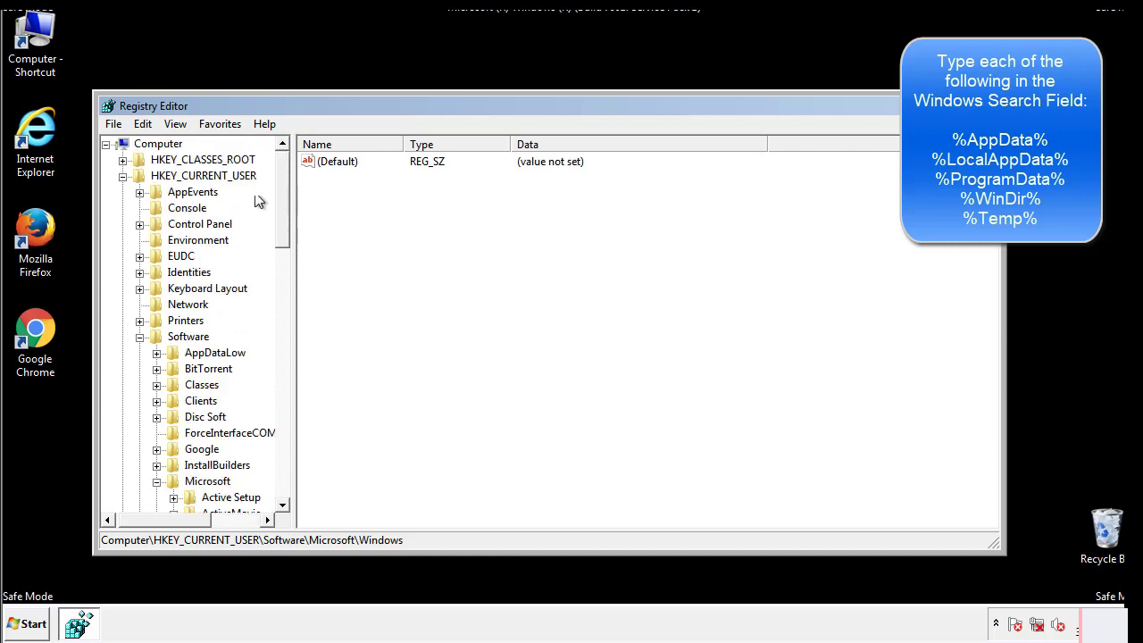
Search the registry for %tem using Edit > Find.
{"action": "left_click", "coordinate": [146, 125]}
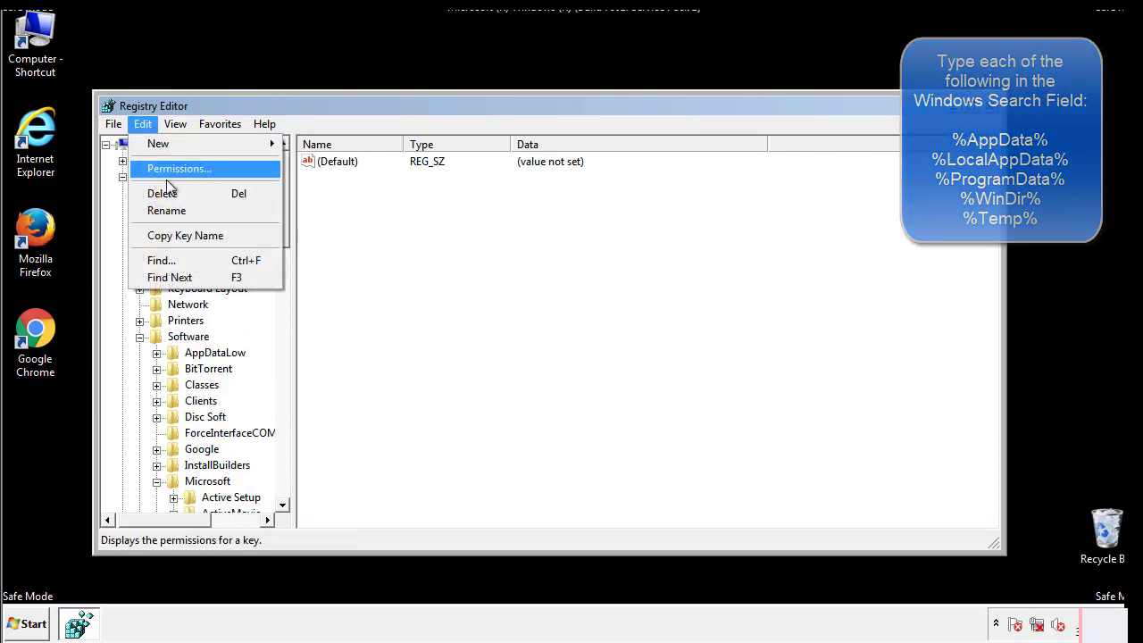
{"action": "left_click", "coordinate": [152, 260]}
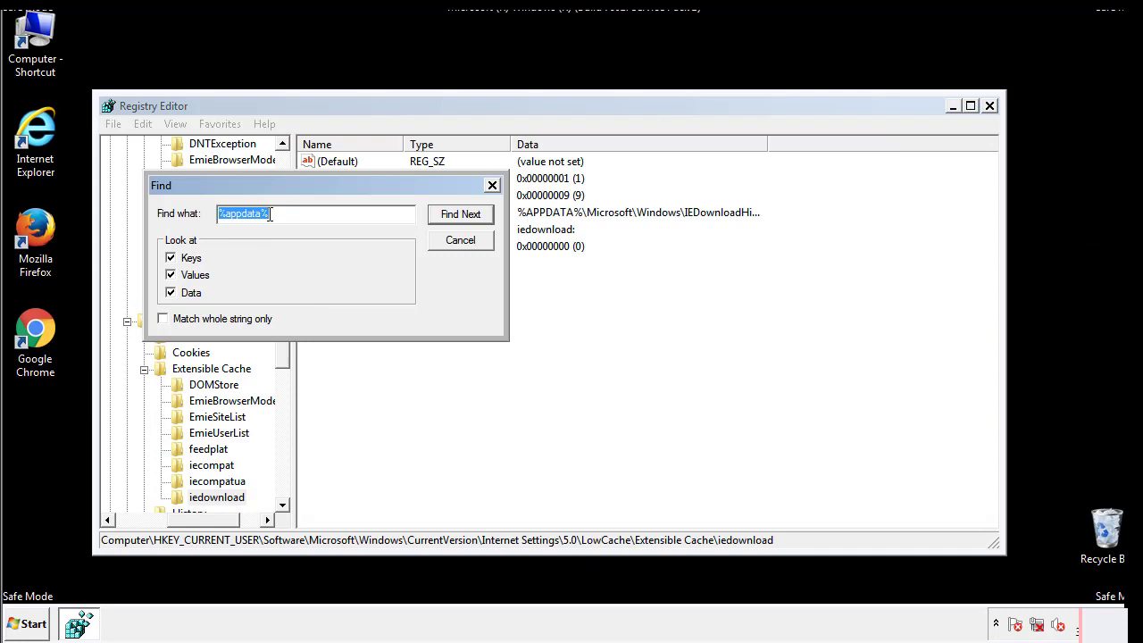
{"action": "type", "text": "%t"}
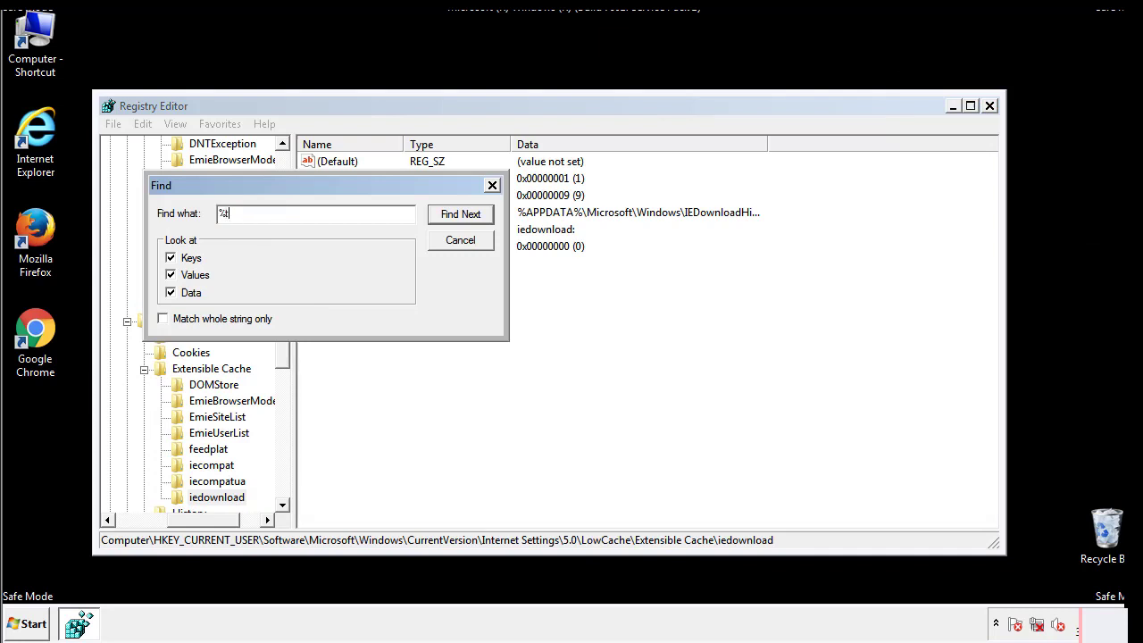
{"action": "type", "text": "emp%"}
{"action": "key", "text": "Return"}
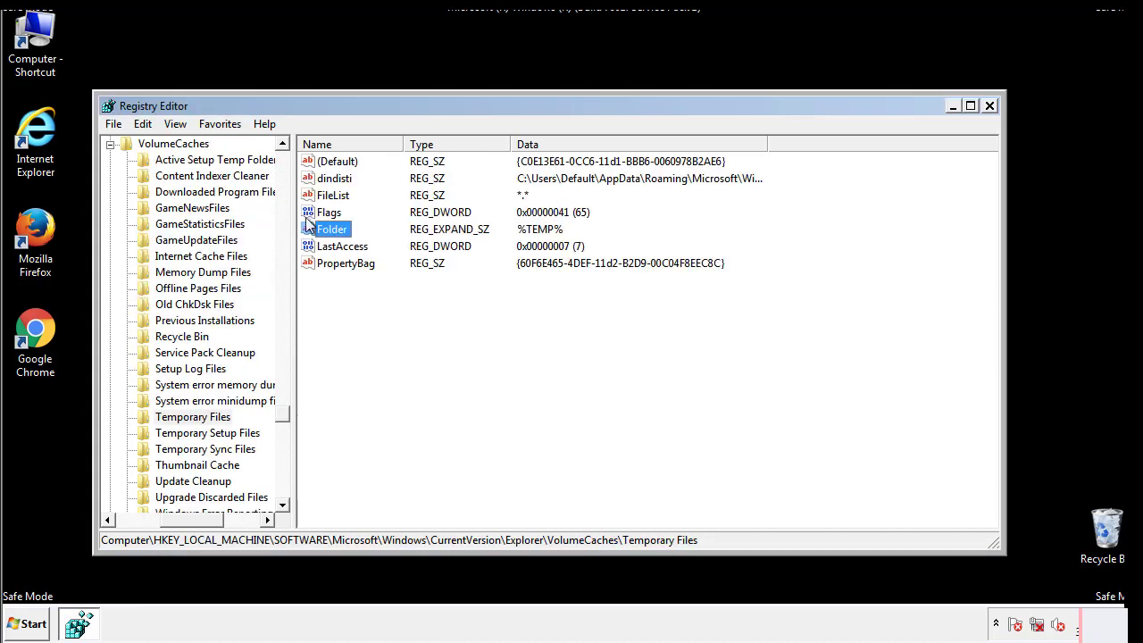
Delete all values in the Temporary Files key, including dindisti, leaving only (Default).
{"action": "left_click", "coordinate": [469, 313]}
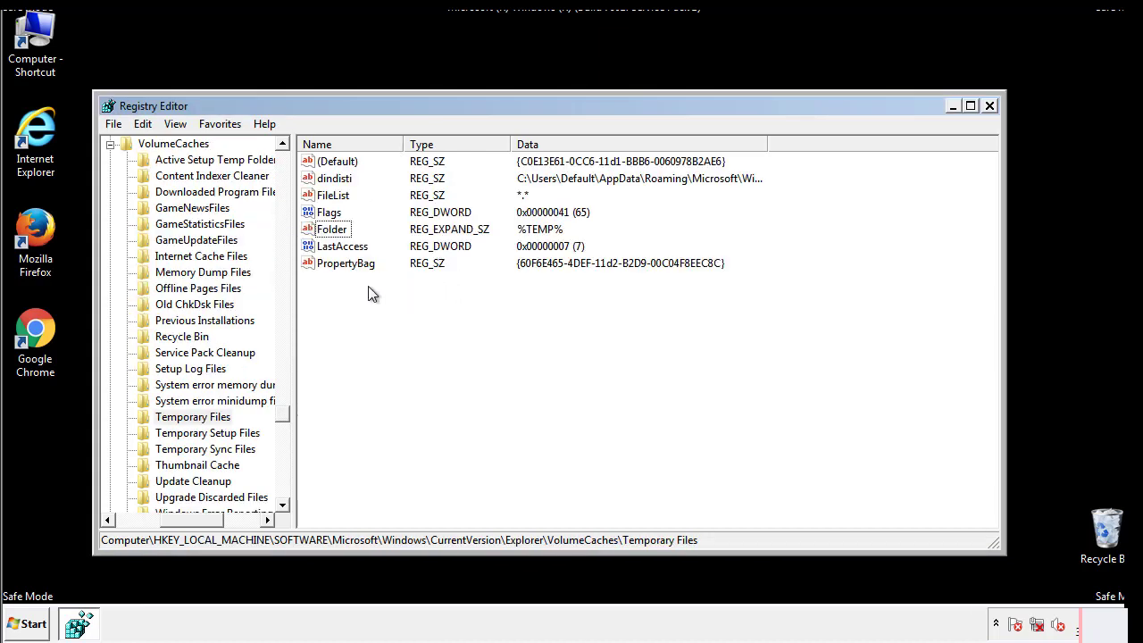
{"action": "mouse_move", "coordinate": [368, 288]}
{"action": "left_mouse_down"}
{"action": "mouse_move", "coordinate": [339, 259]}
{"action": "mouse_move", "coordinate": [323, 161]}
{"action": "left_mouse_up"}
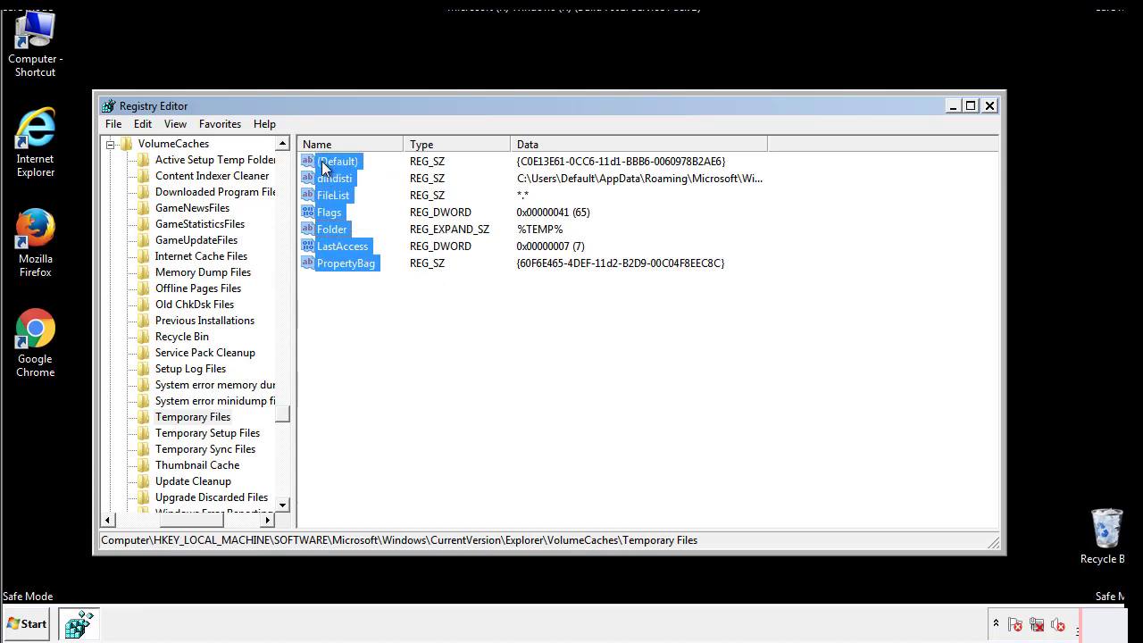
{"action": "right_click", "coordinate": [323, 166]}
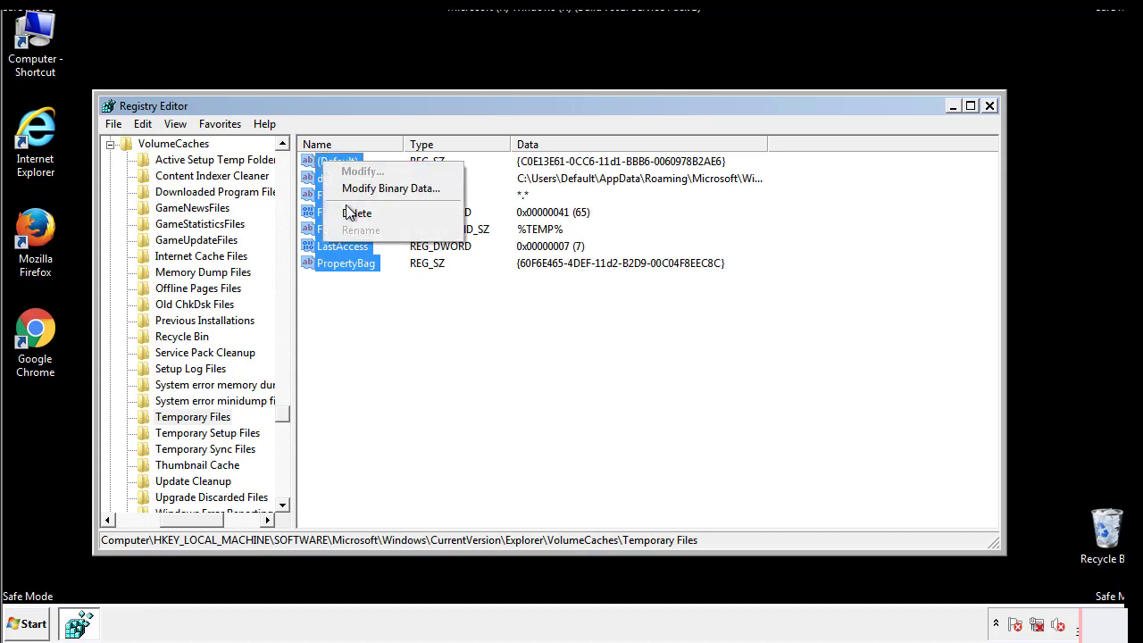
{"action": "left_click", "coordinate": [349, 214]}
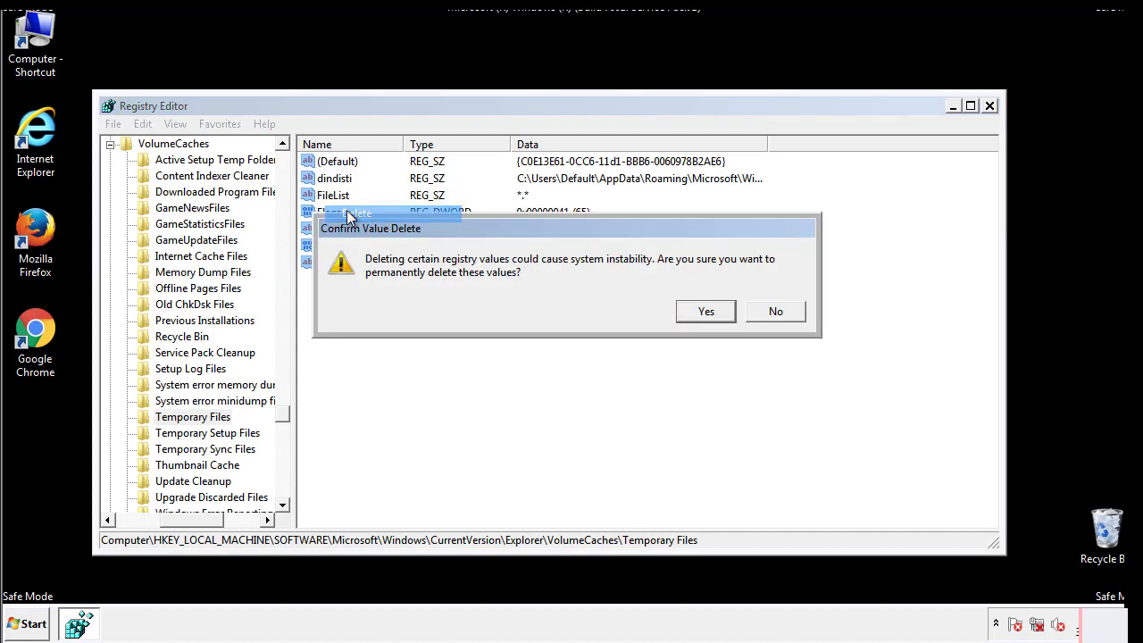
{"action": "left_click", "coordinate": [719, 311]}
{"action": "left_click", "coordinate": [395, 214]}
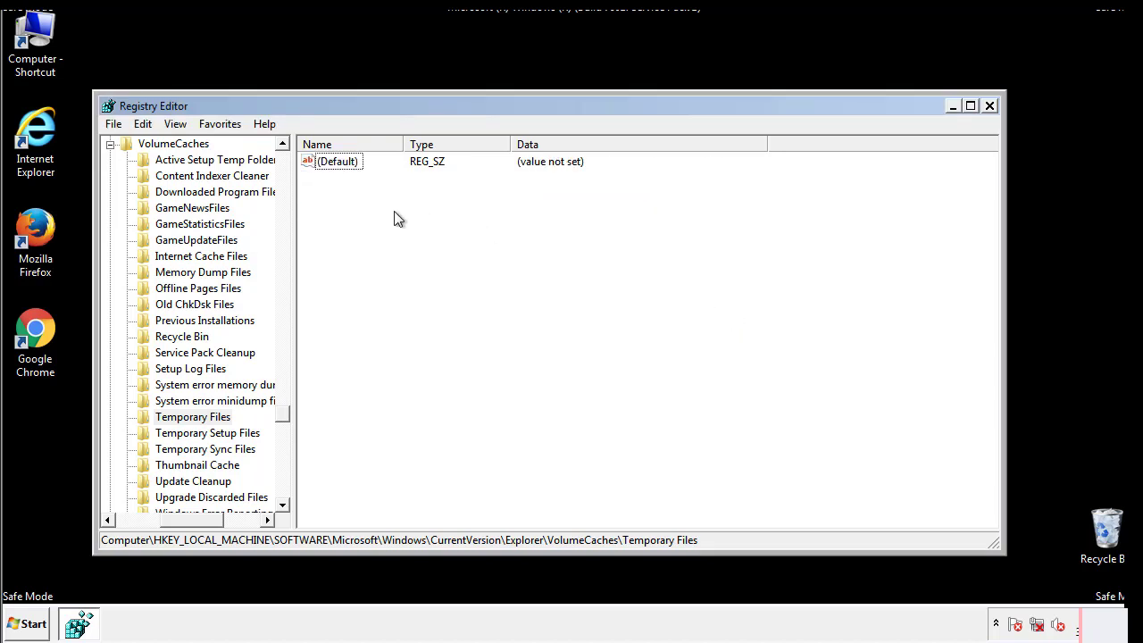
Close Registry Editor and launch msconfig from the Start search.
{"action": "left_click", "coordinate": [990, 106]}
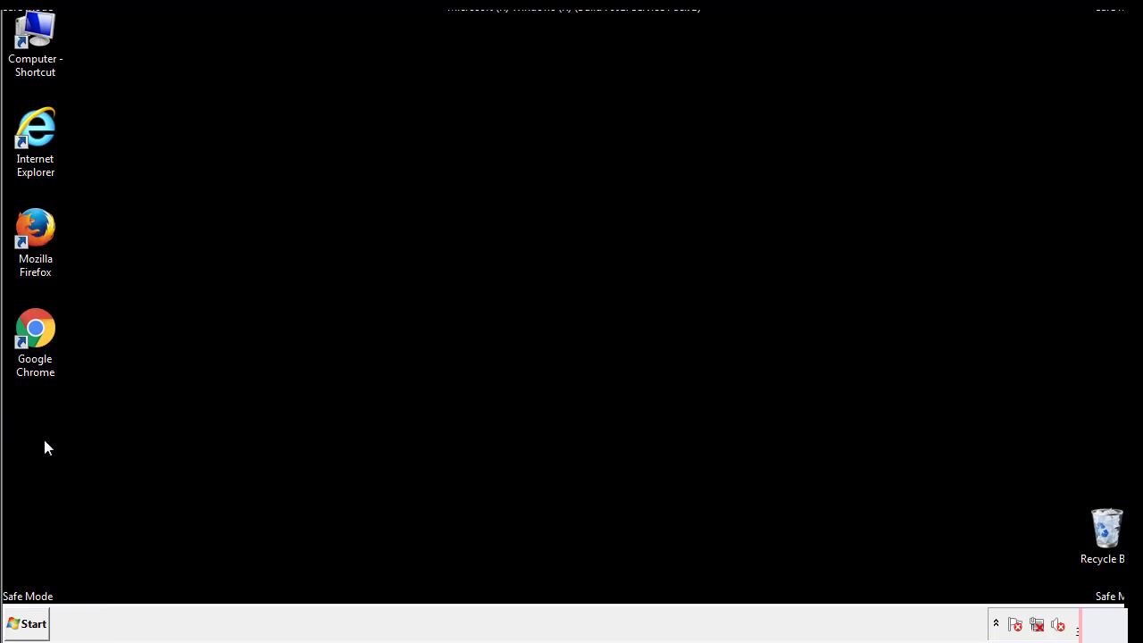
{"action": "left_click", "coordinate": [22, 625]}
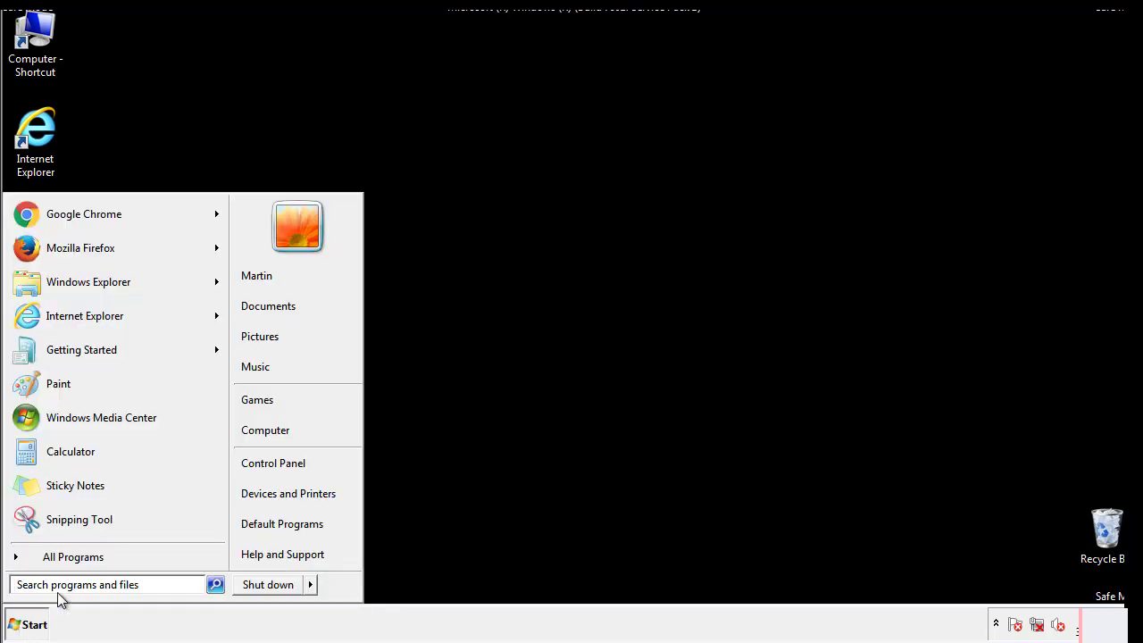
{"action": "type", "text": "mscon"}
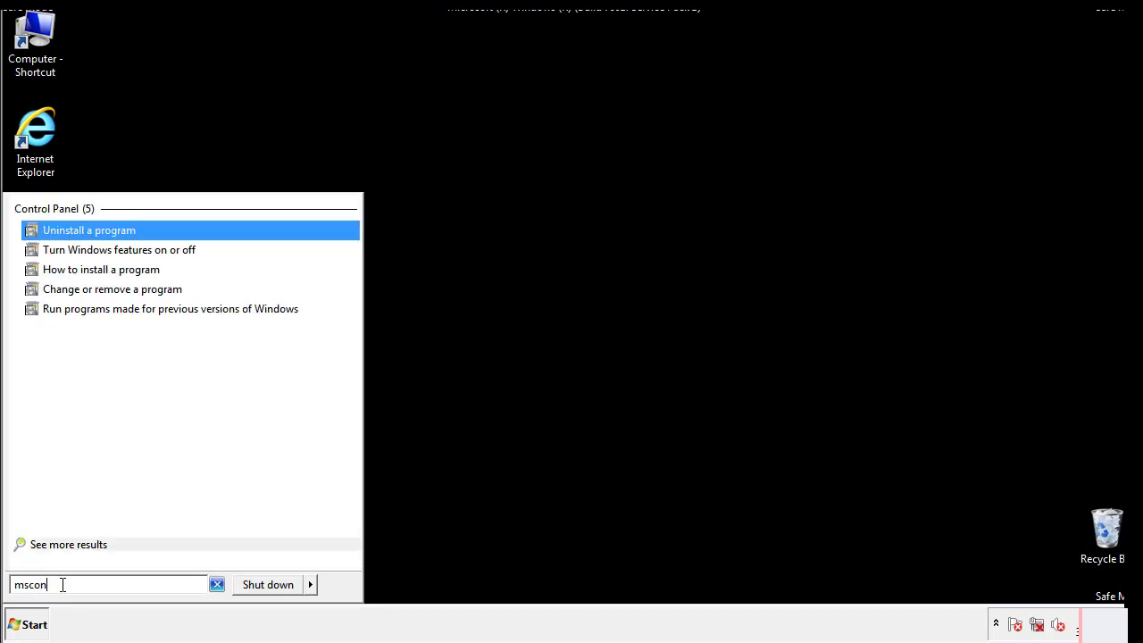
{"action": "type", "text": "fig"}
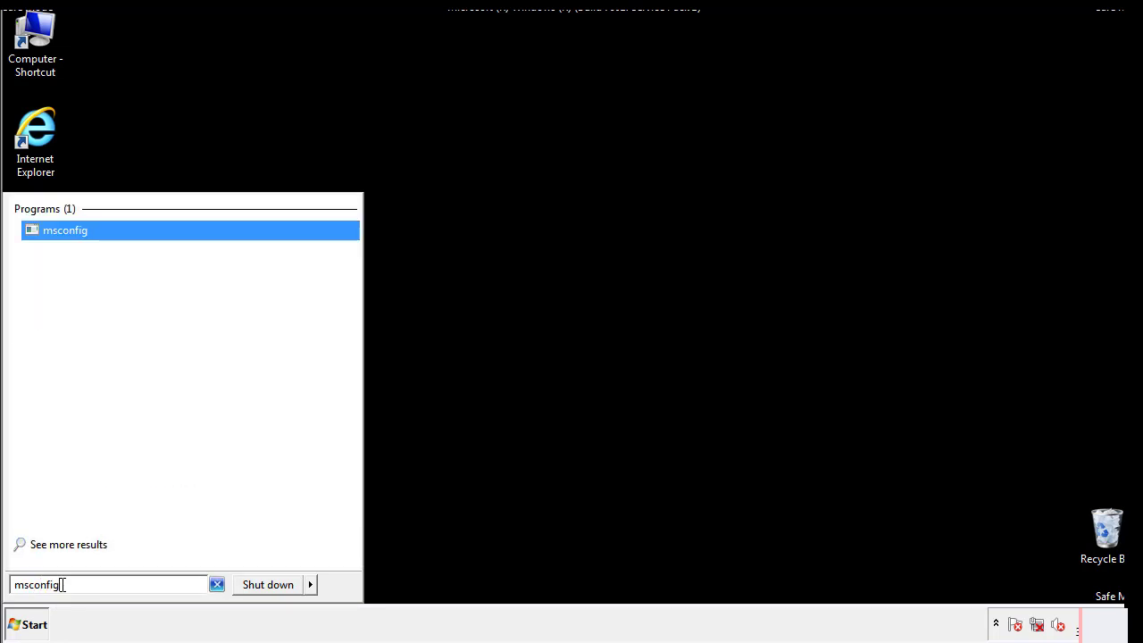
{"action": "key", "text": "Return"}
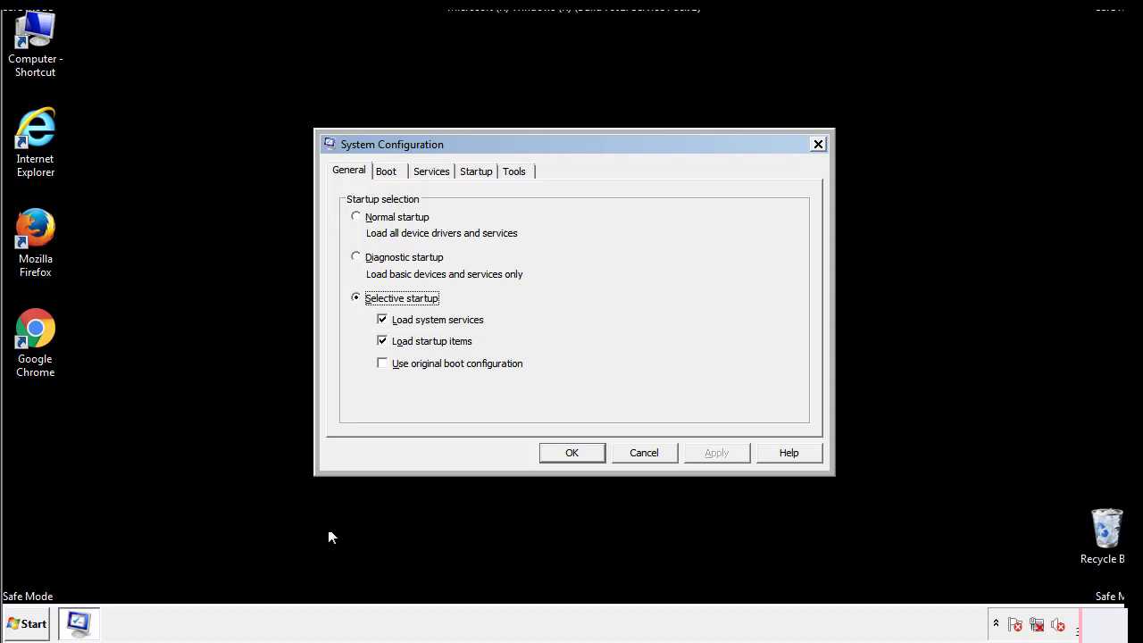
Uncheck Safe boot on the Boot tab, apply it, and restart now.
{"action": "left_click", "coordinate": [390, 172]}
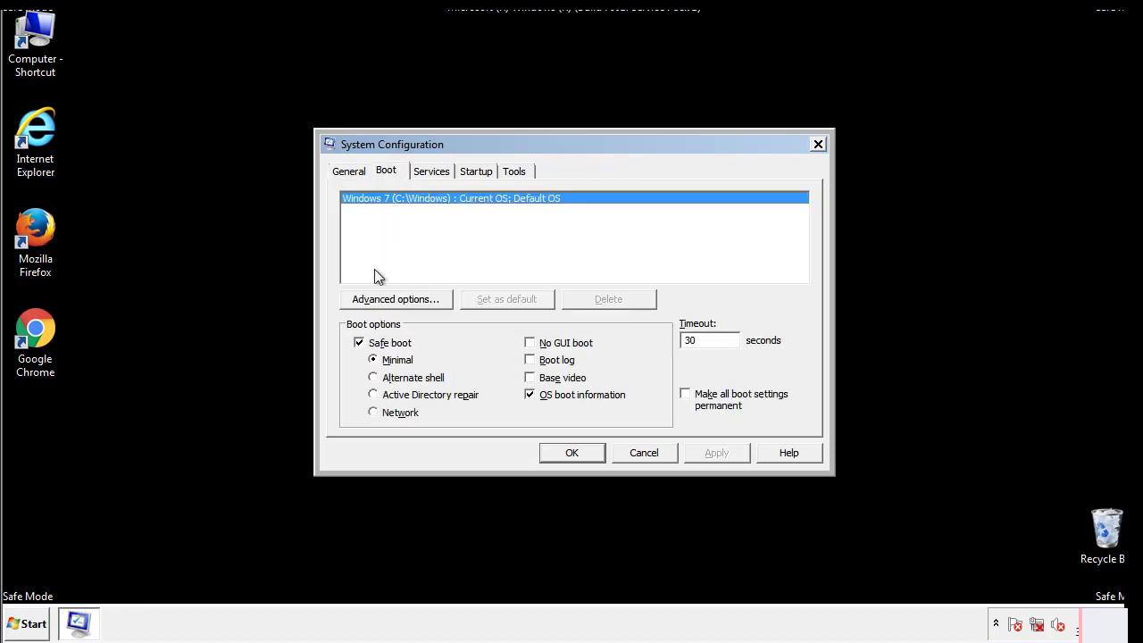
{"action": "left_click", "coordinate": [363, 345]}
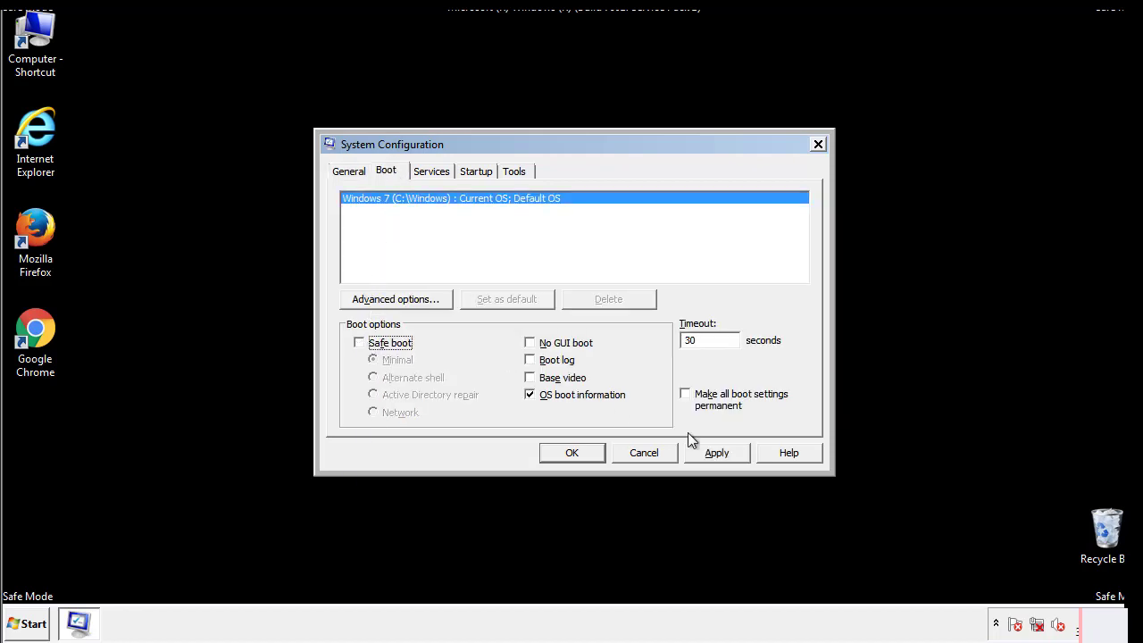
{"action": "left_click", "coordinate": [717, 453]}
{"action": "left_click", "coordinate": [570, 454]}
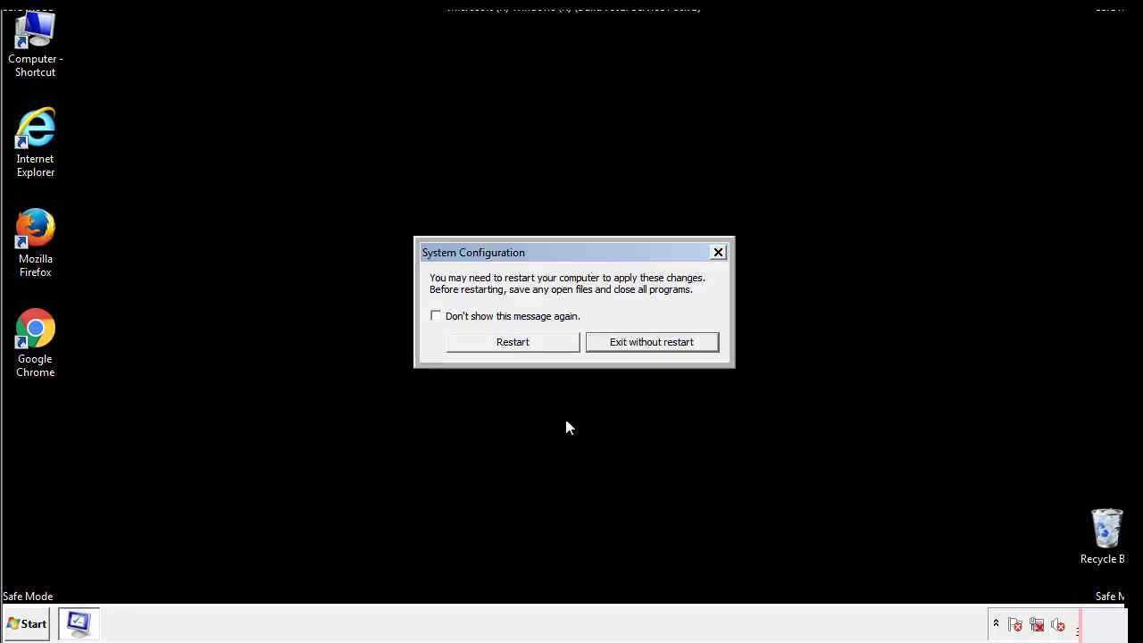
{"action": "left_click", "coordinate": [529, 348]}
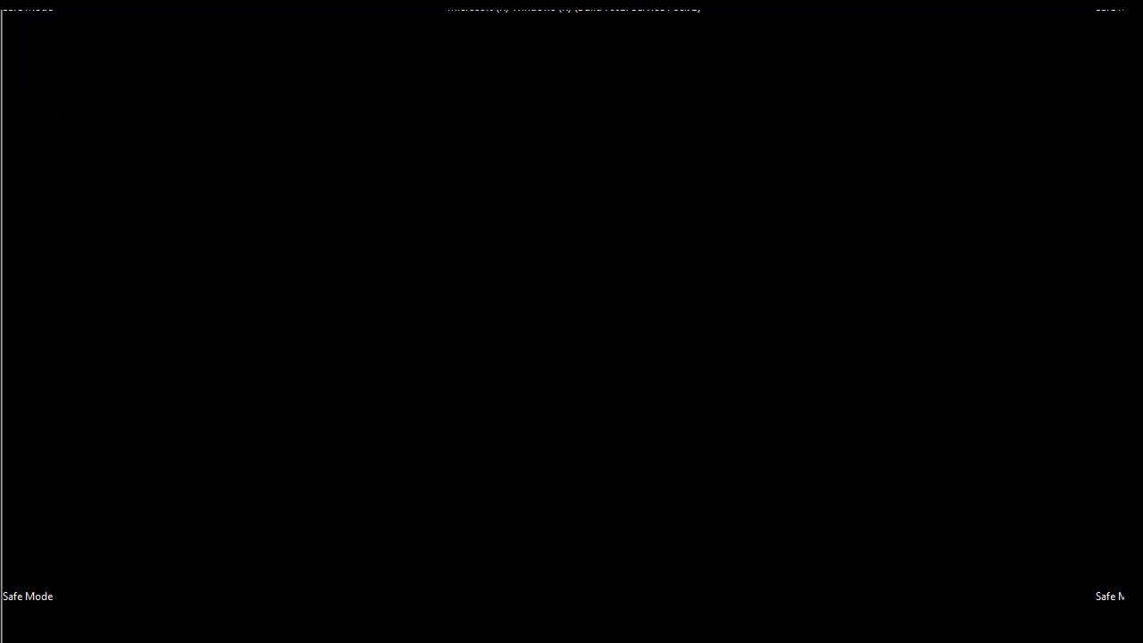